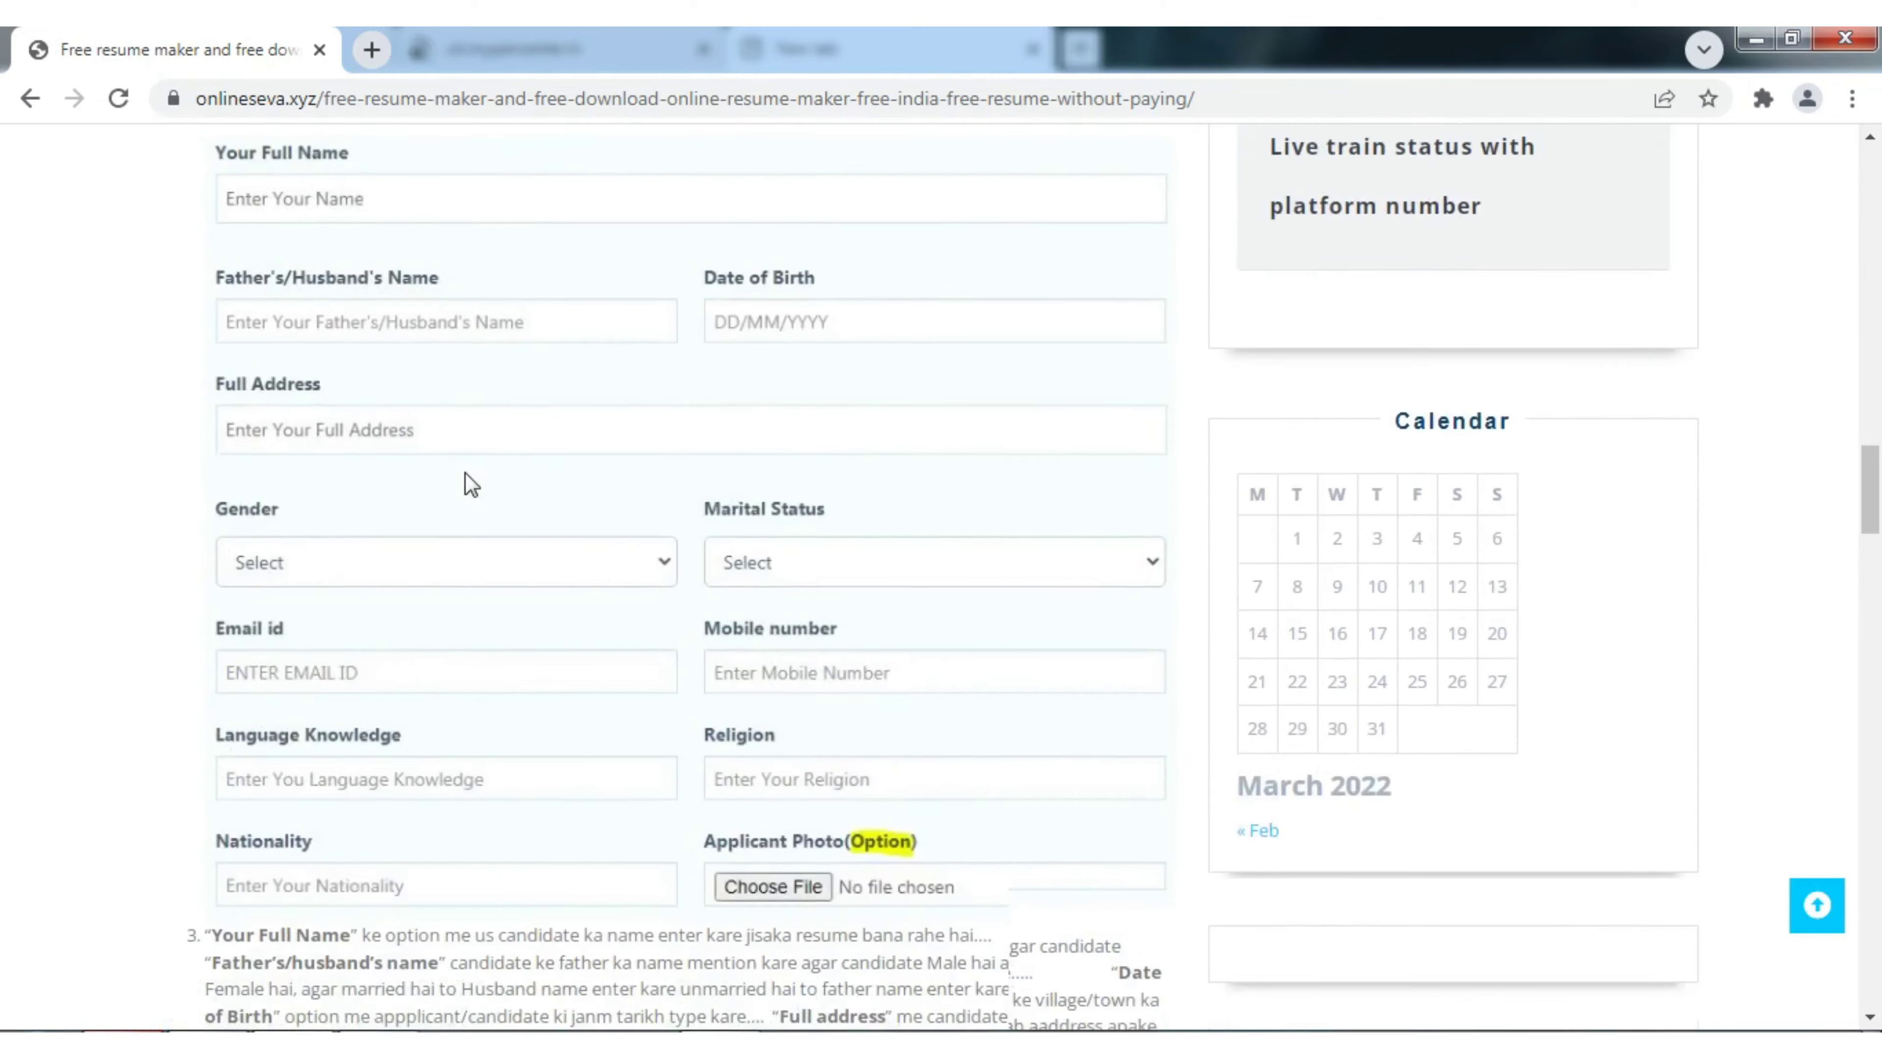
- Open the indian-resume-maker.onlineseva.xyz link in the article's section on making a resume online
scroll(460, 460, up, 4)
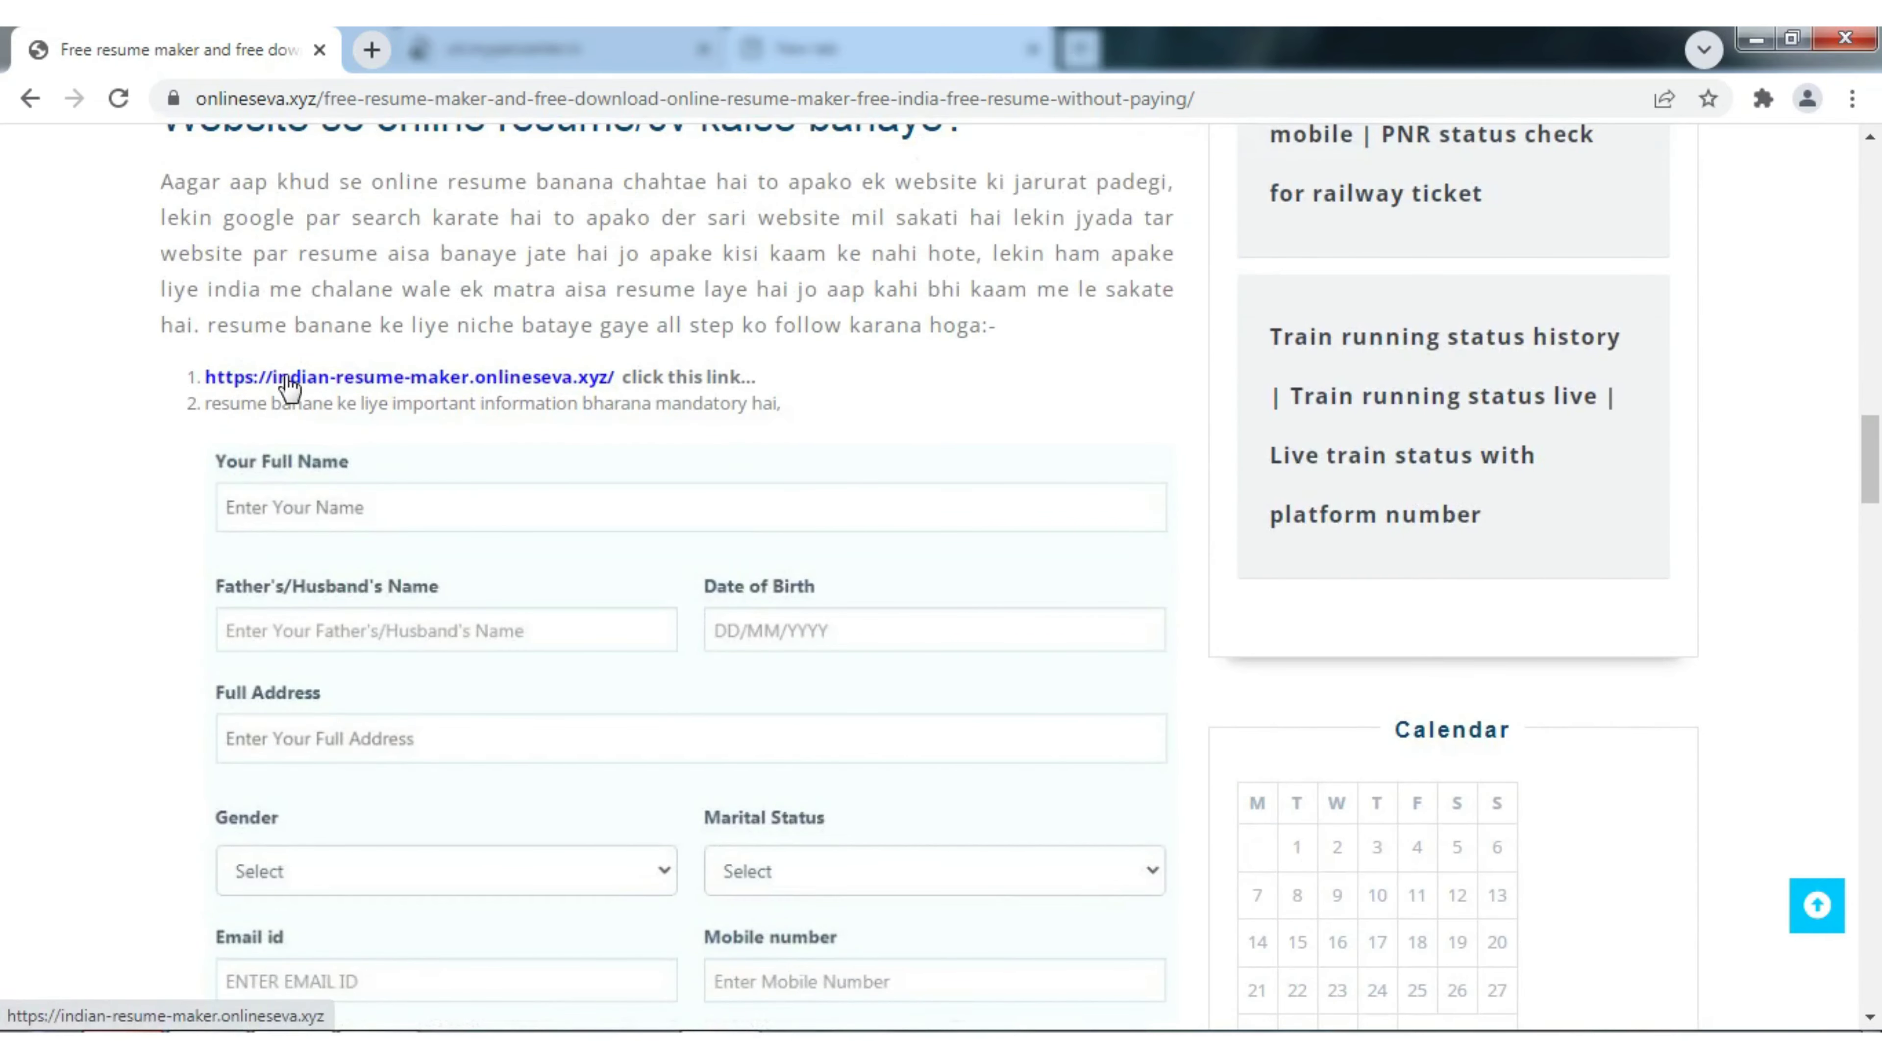
scroll(204, 371, up, 2)
drag(198, 256, 935, 255)
drag(922, 254, 561, 356)
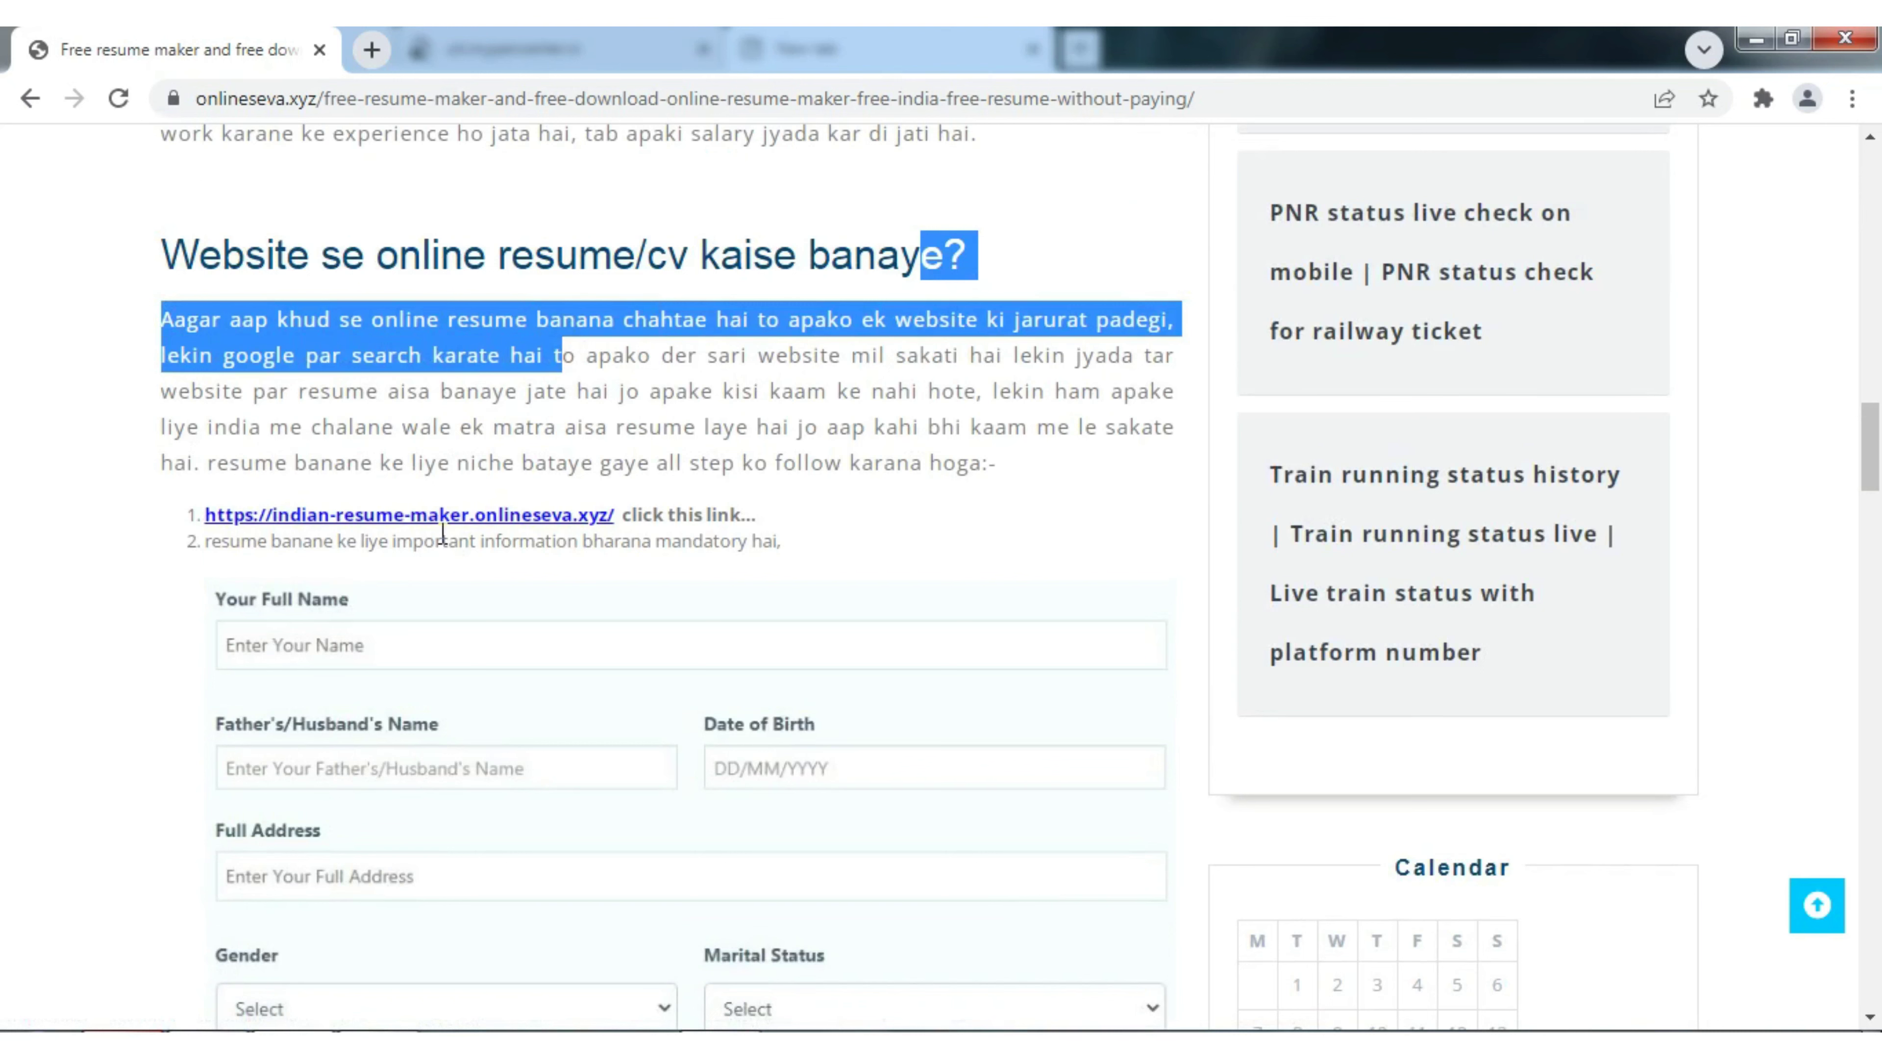
click(432, 517)
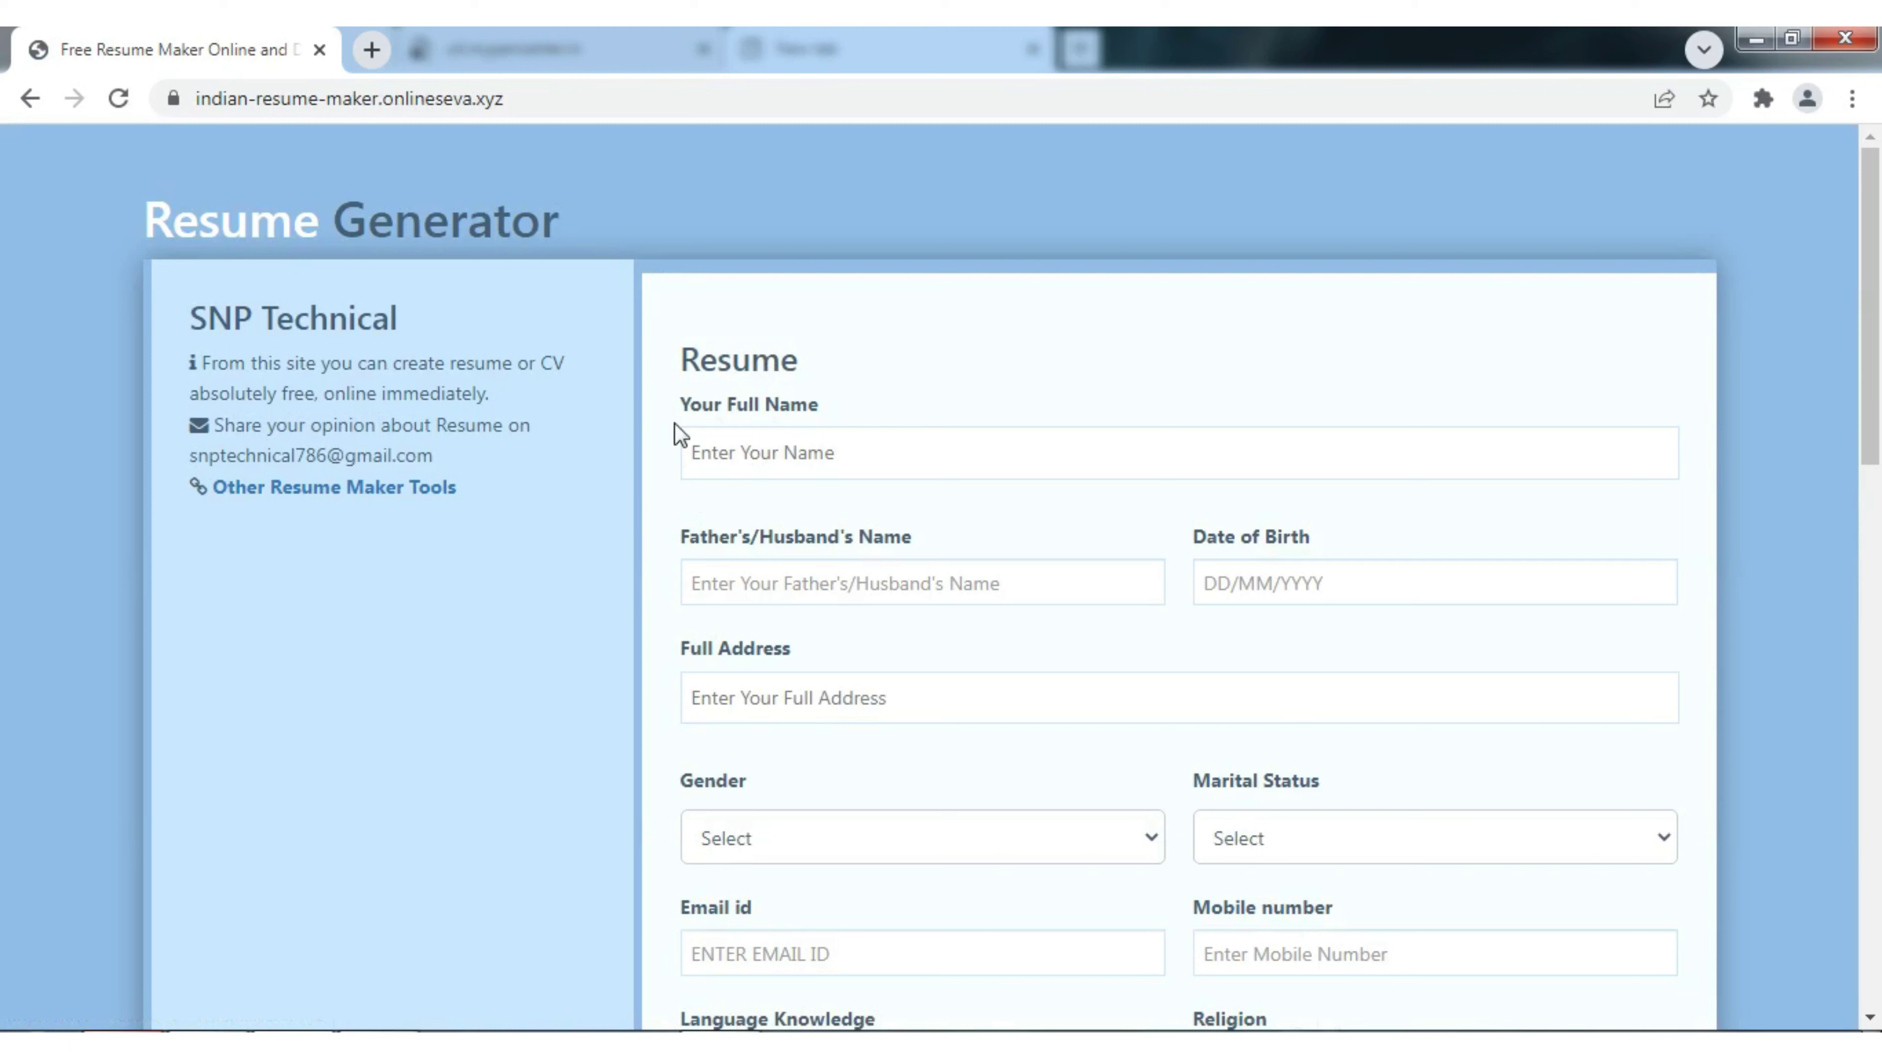
- Examine the full name, father's/husband's name, date of birth, address and gender fields of the resume form
drag(672, 411, 840, 437)
click(838, 438)
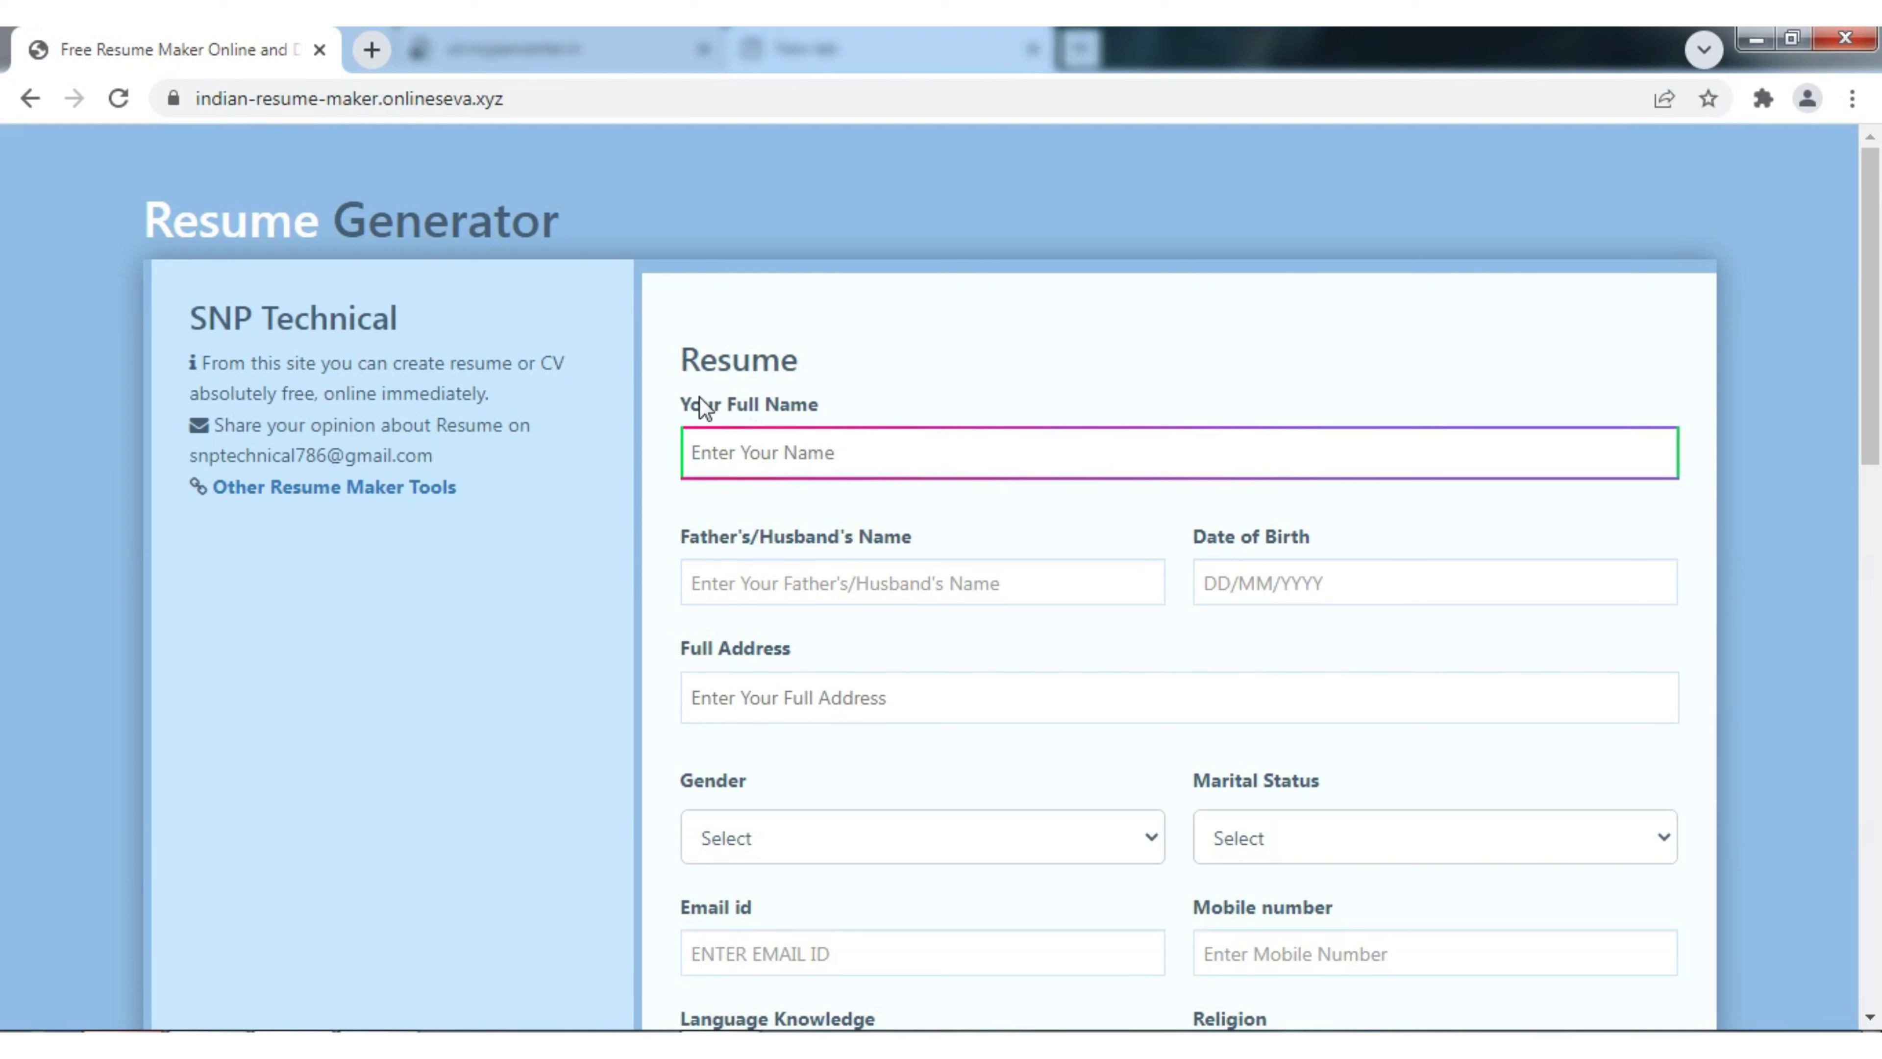
drag(686, 401, 860, 399)
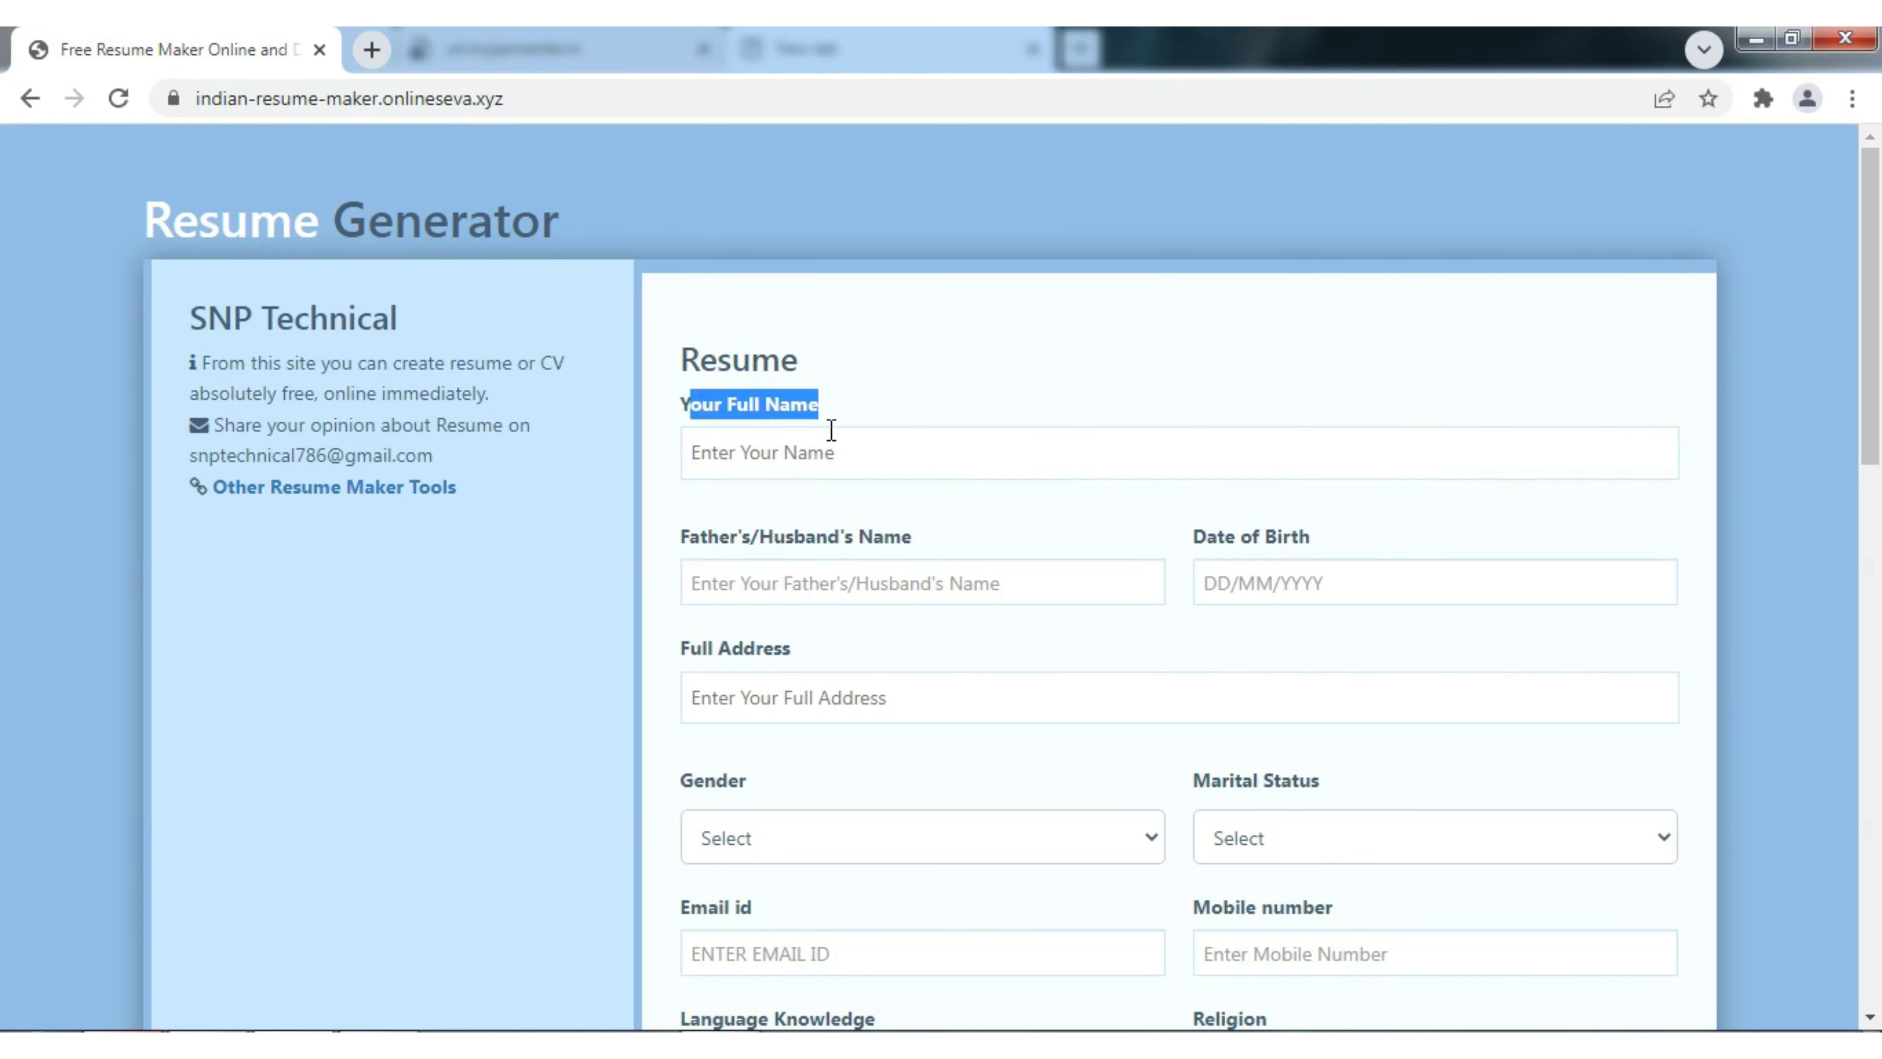
drag(680, 536, 935, 528)
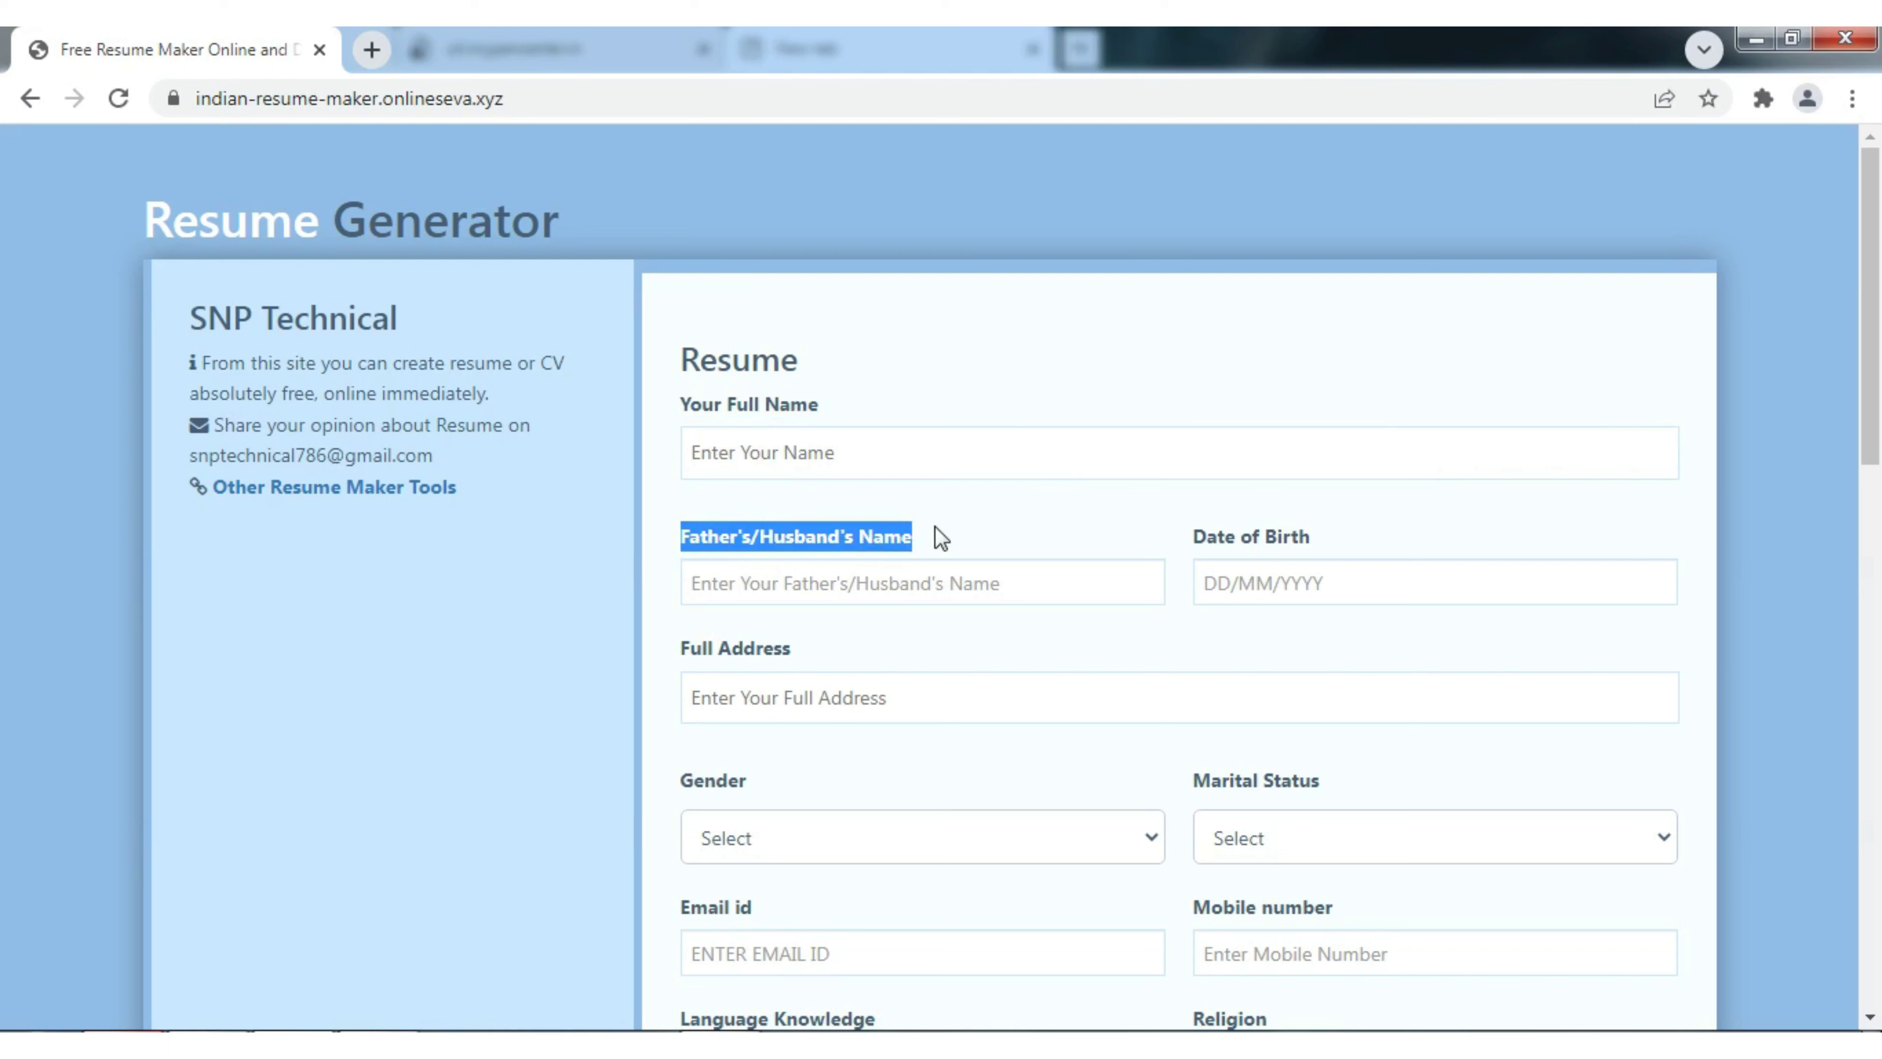
drag(775, 536, 961, 542)
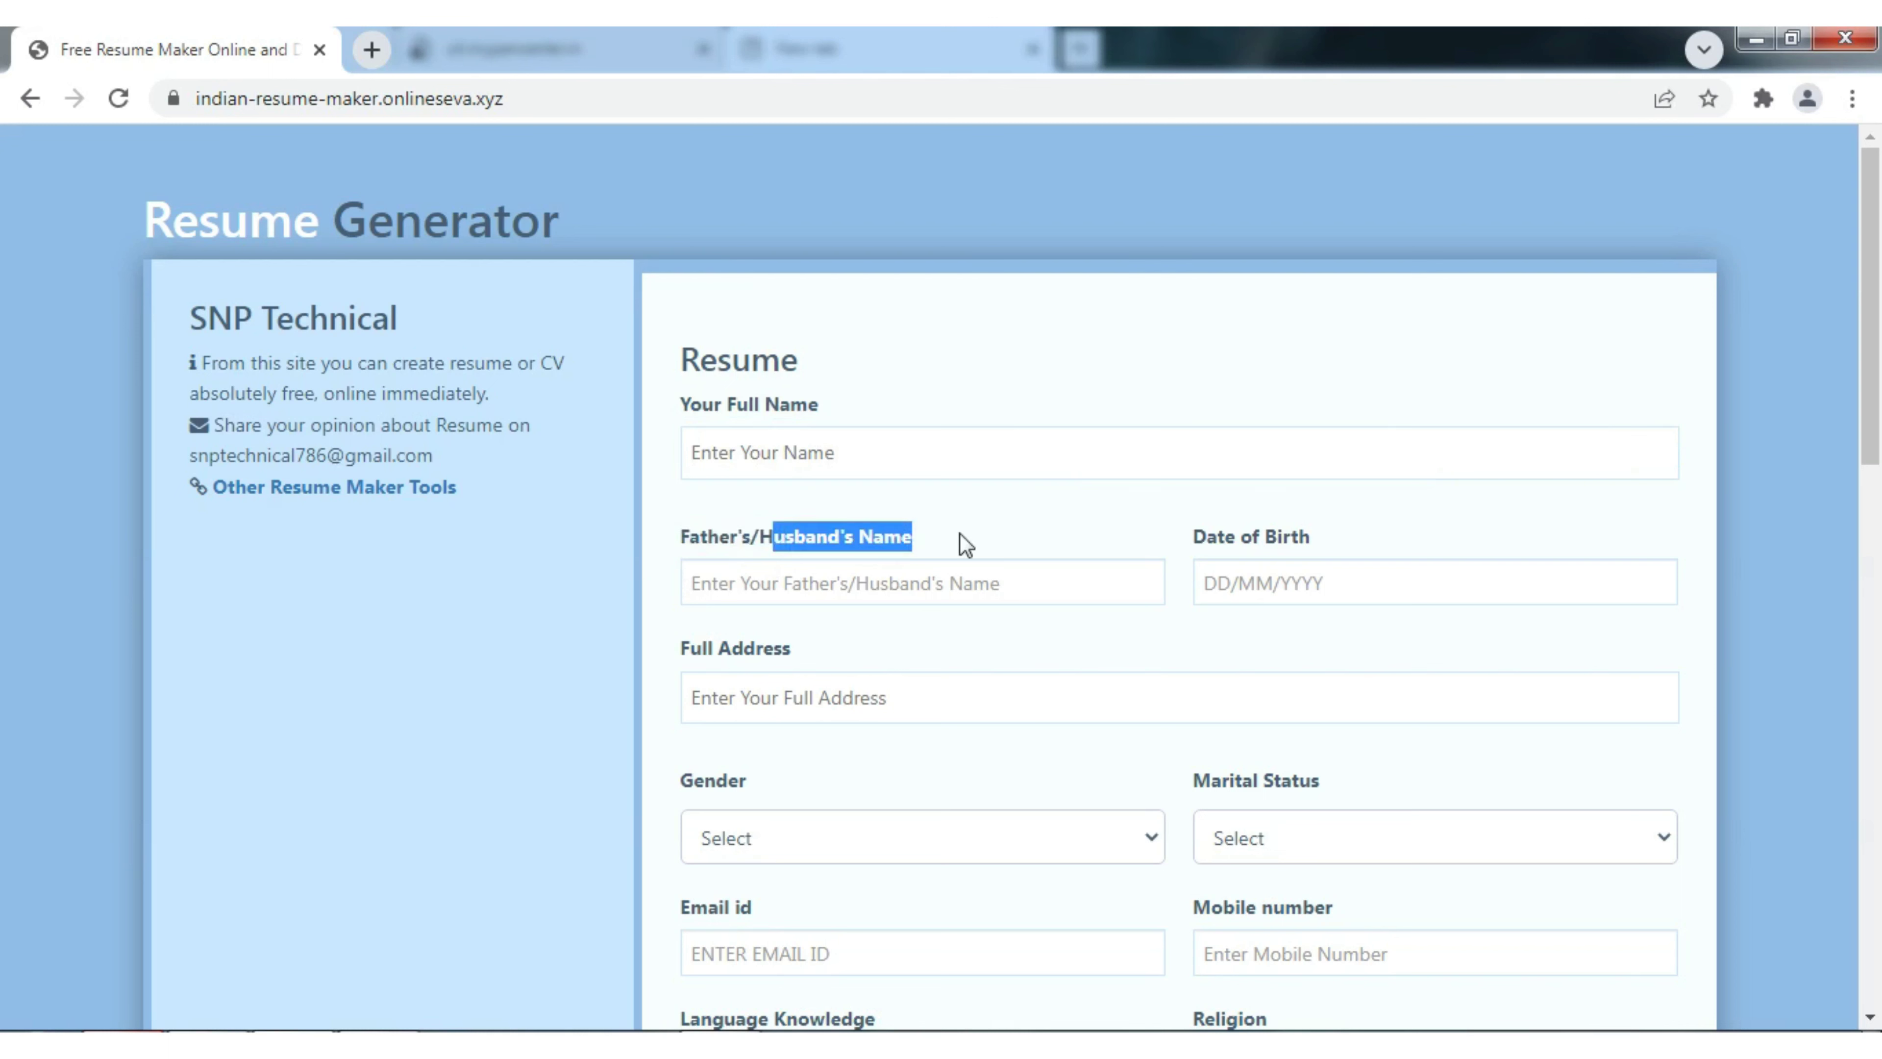
click(873, 583)
drag(1190, 536, 1393, 549)
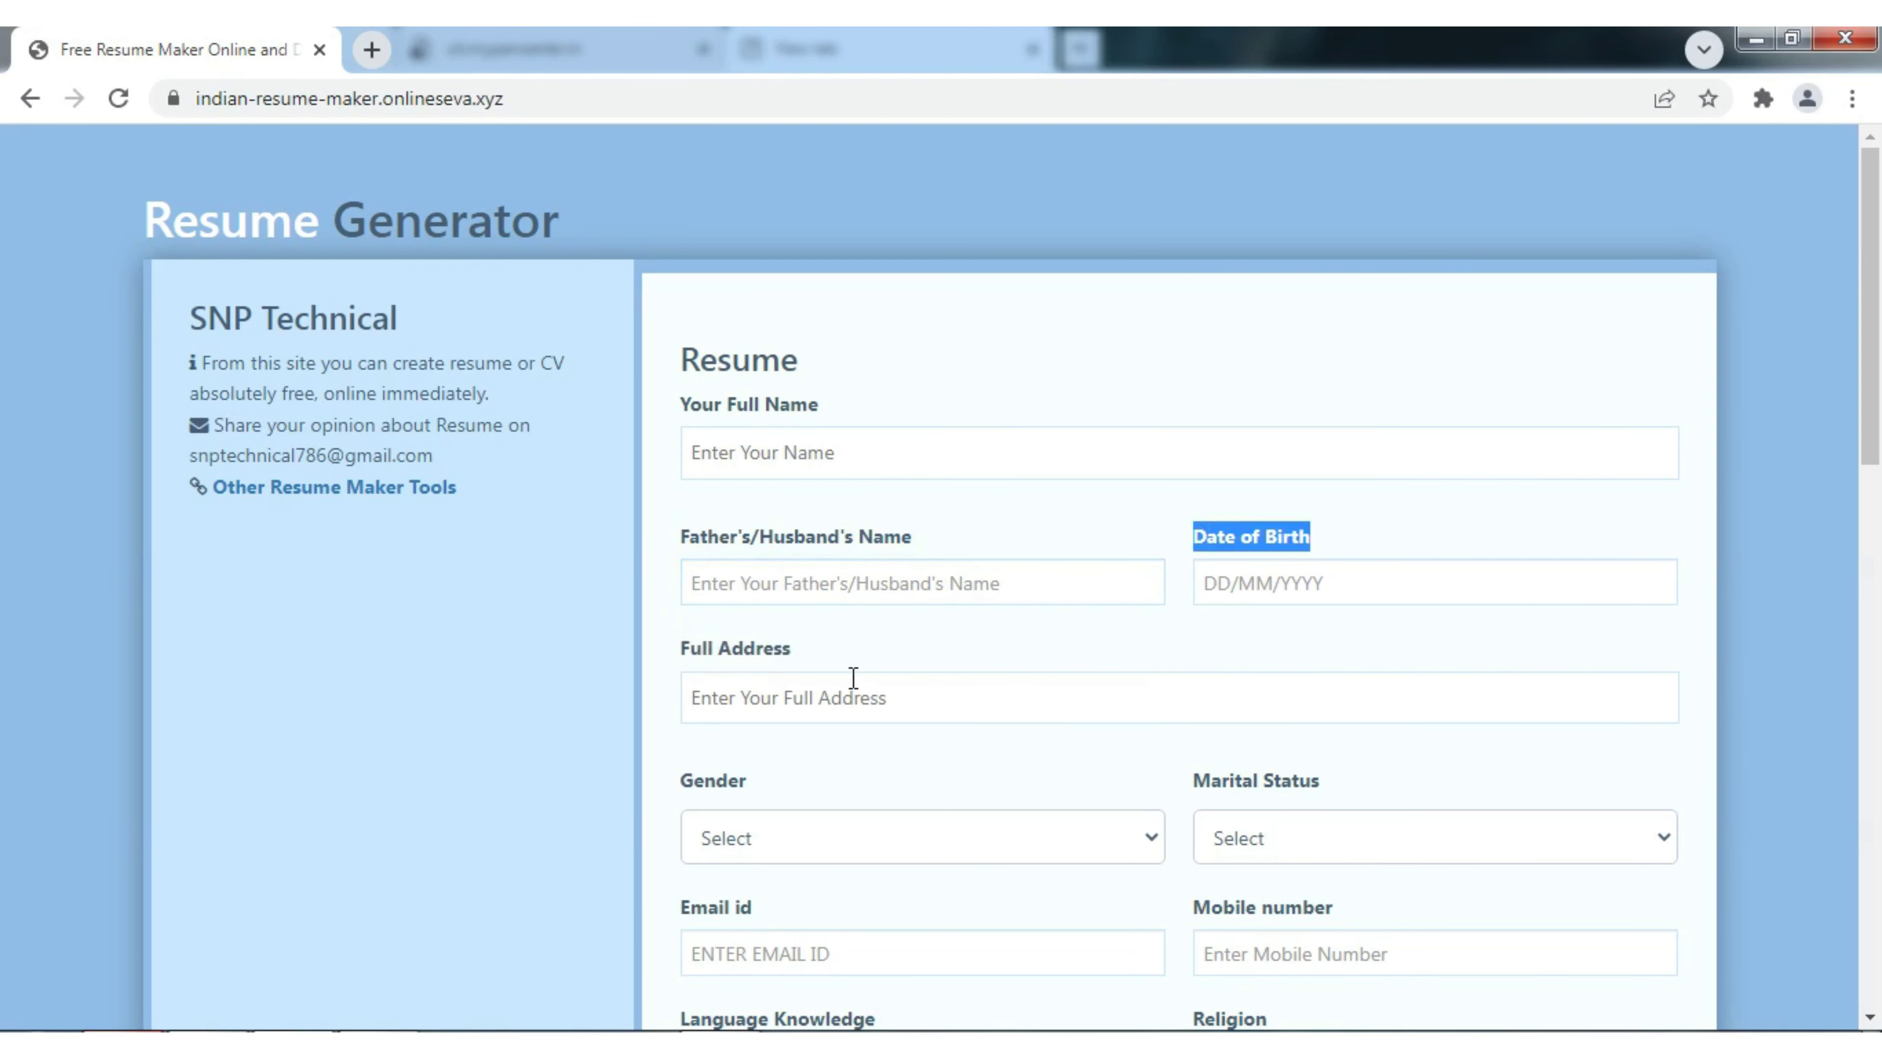
drag(812, 671, 690, 657)
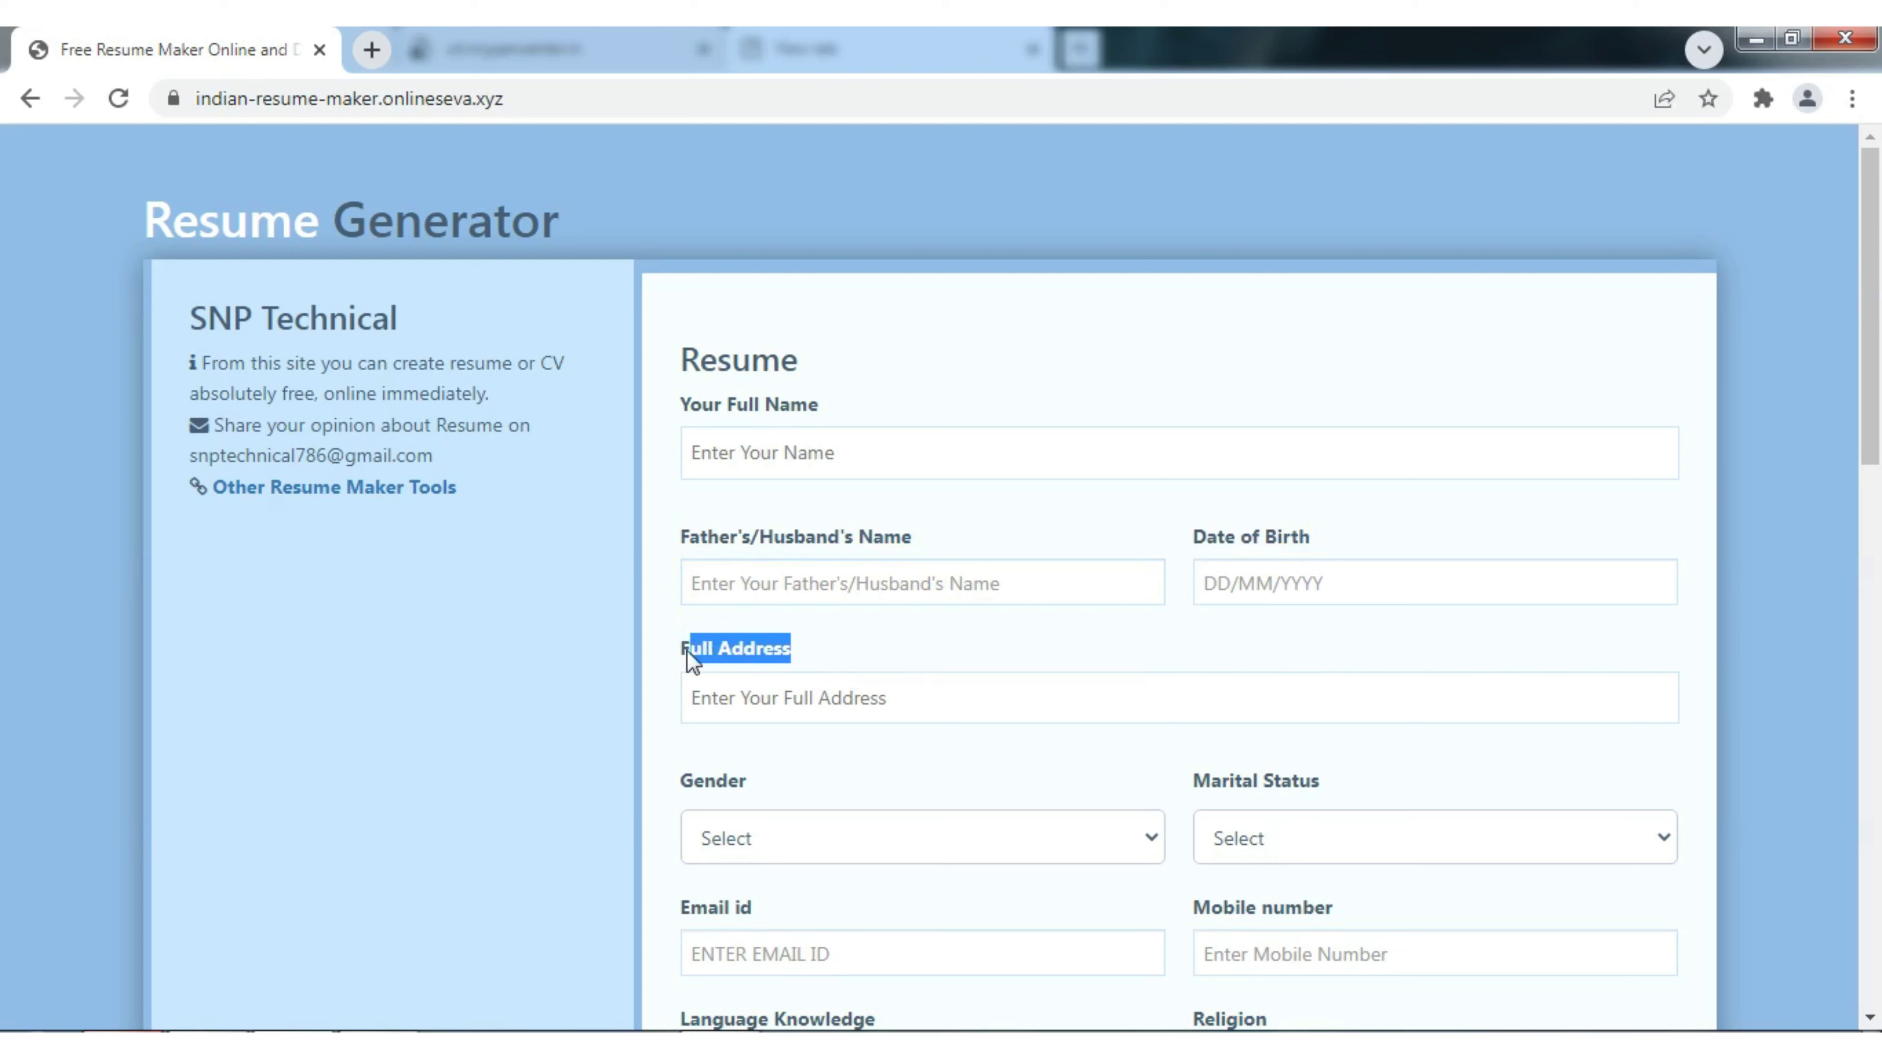
click(882, 700)
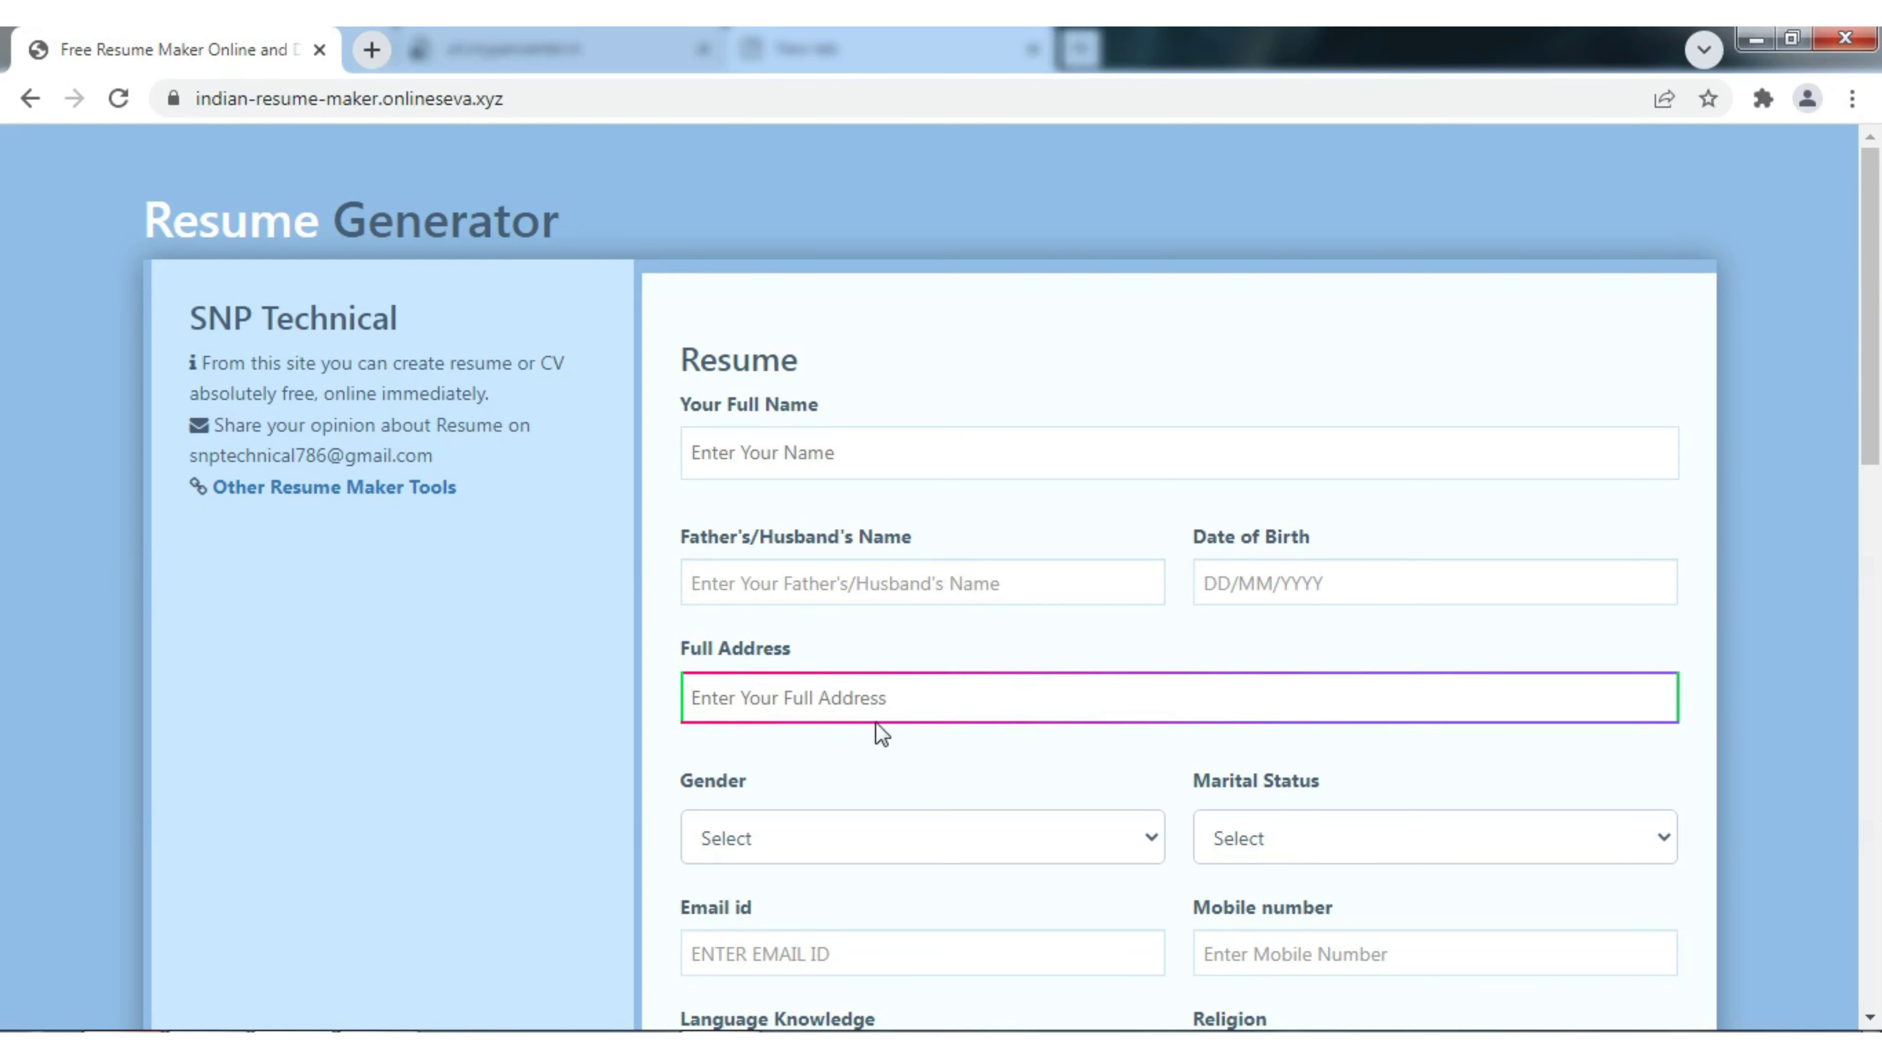
drag(717, 777, 888, 780)
click(916, 854)
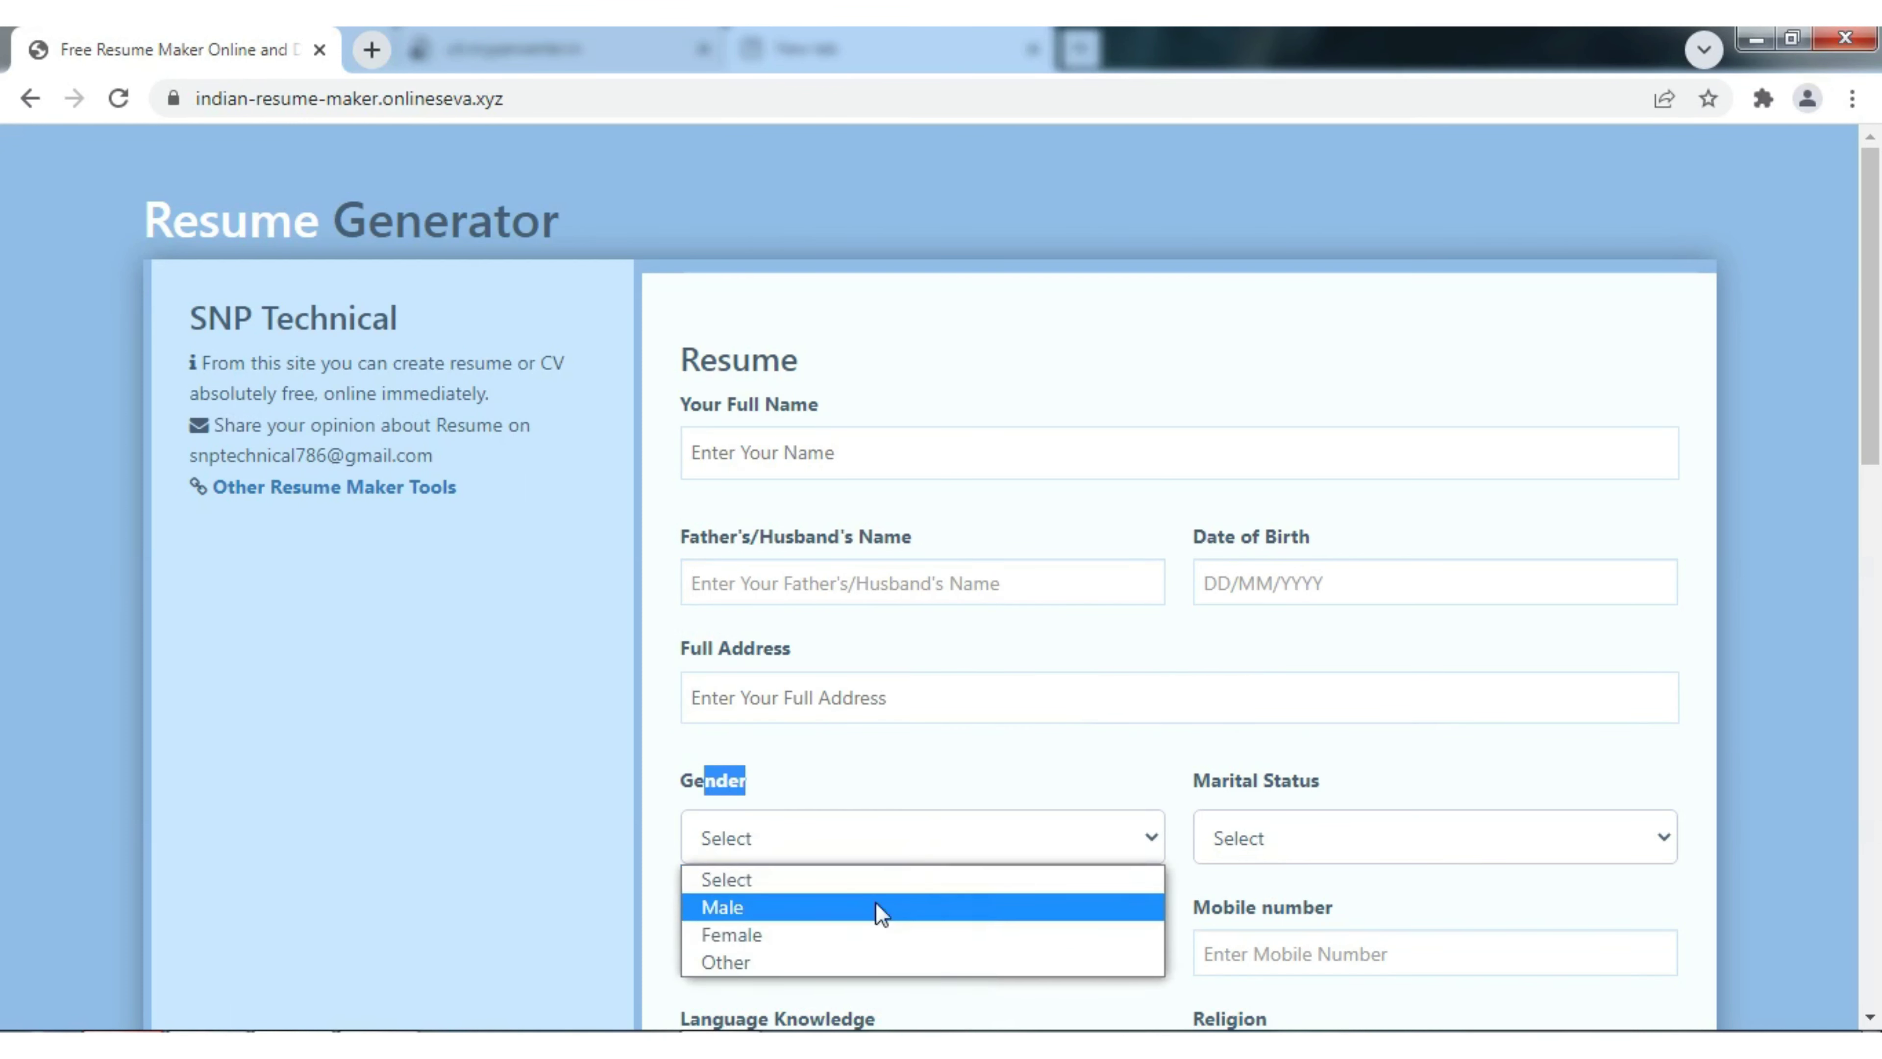
click(974, 778)
- Set the marital status to Unmarried in the resume form
drag(1878, 250, 1878, 420)
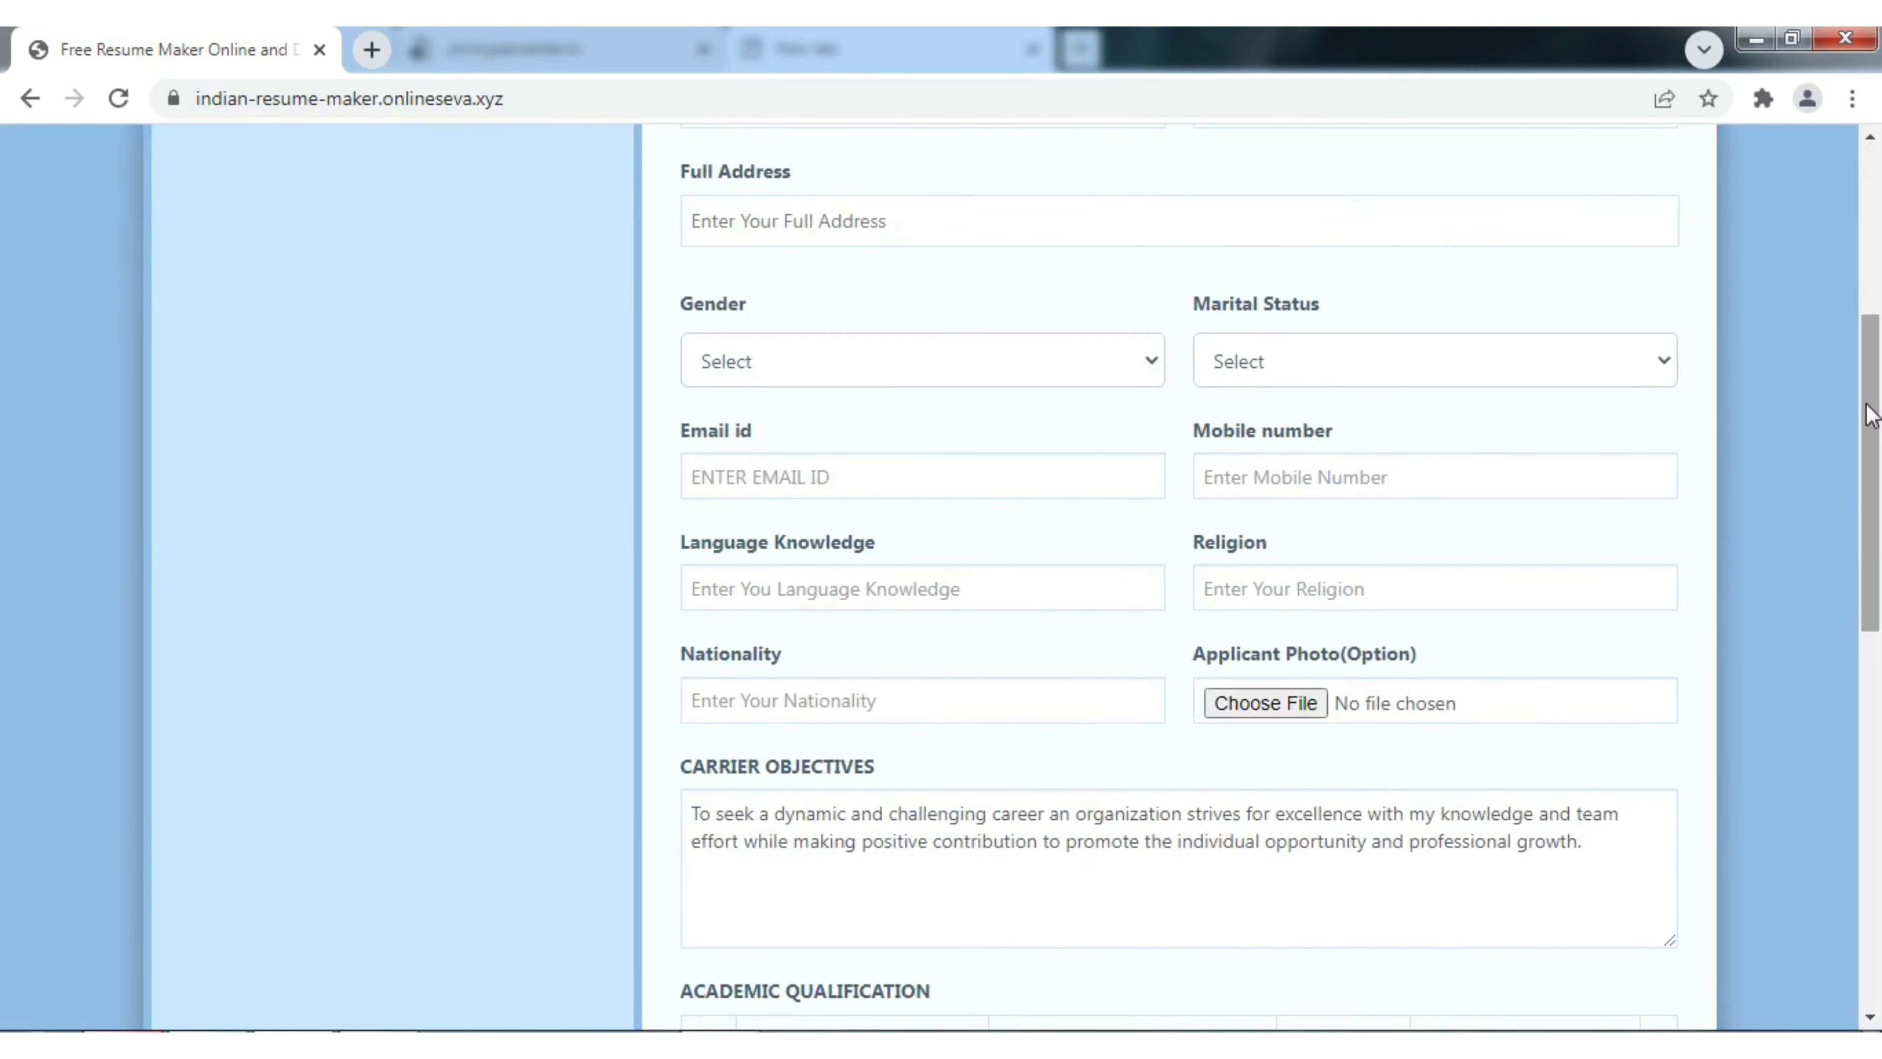
click(1324, 358)
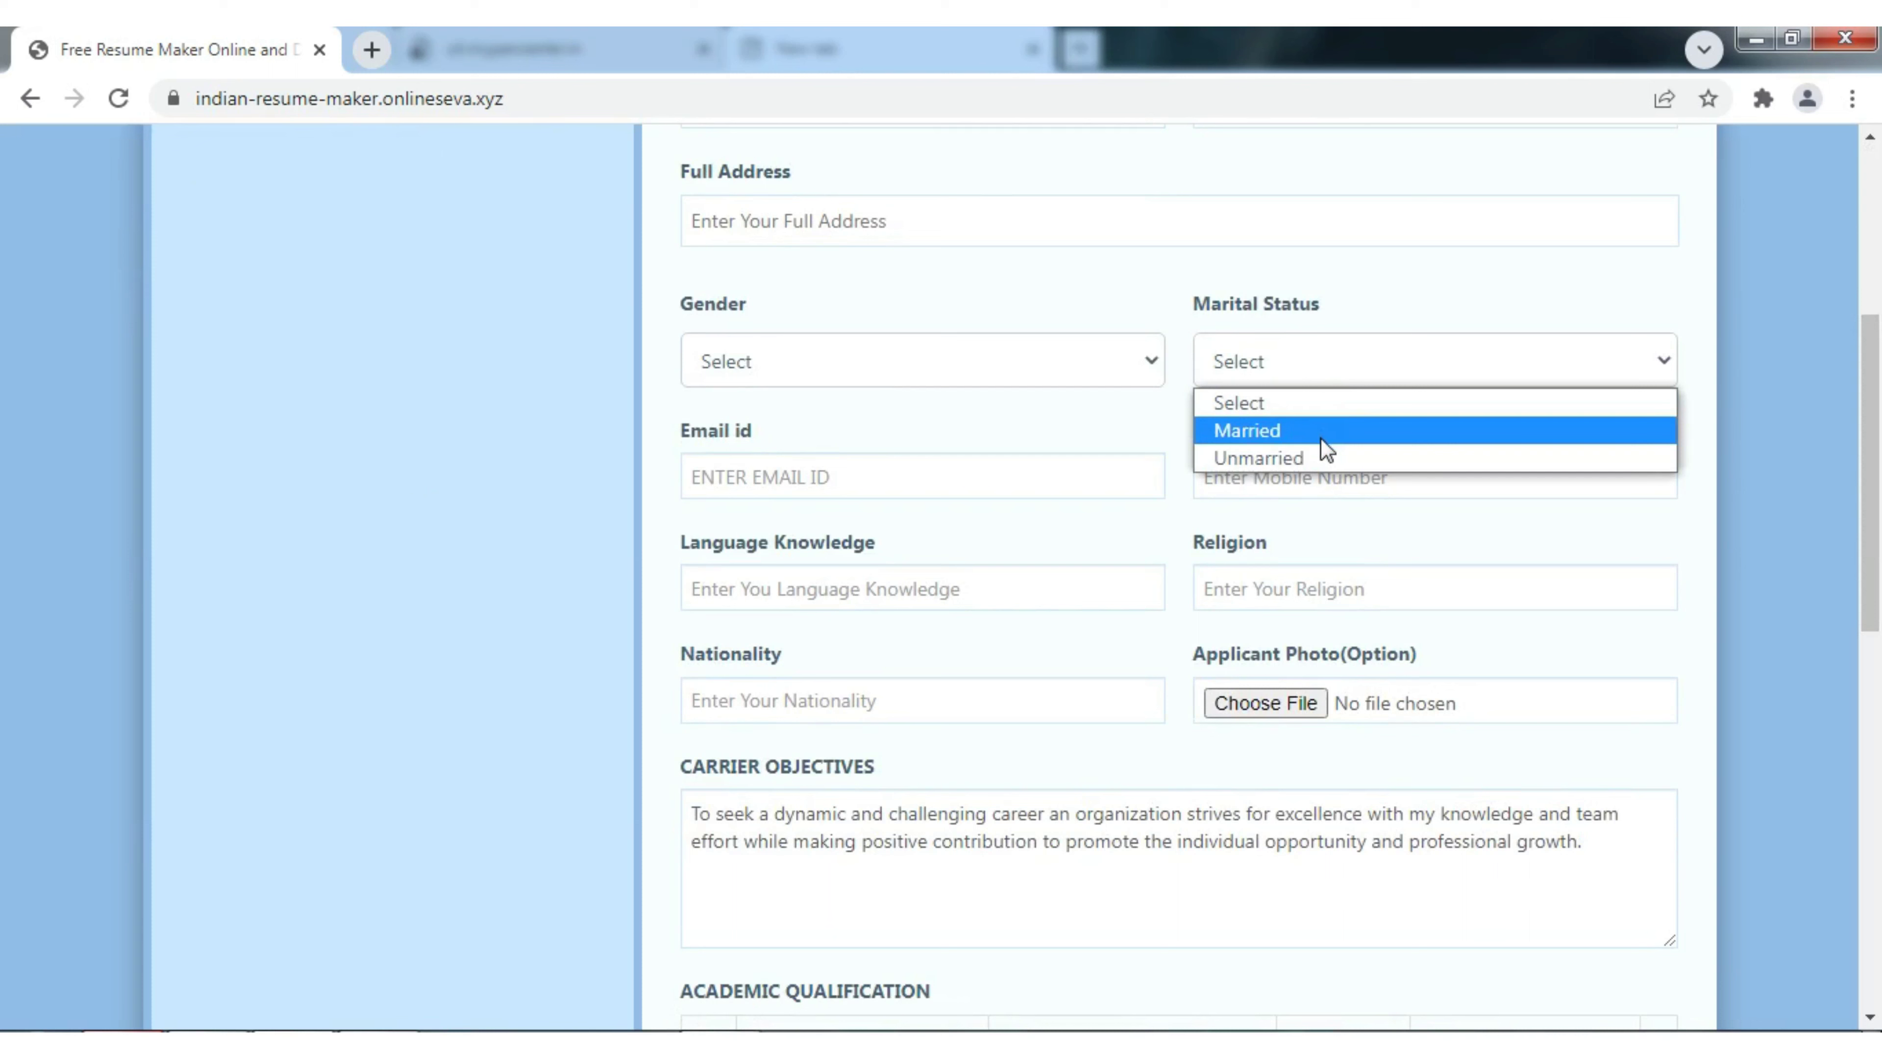
click(1252, 460)
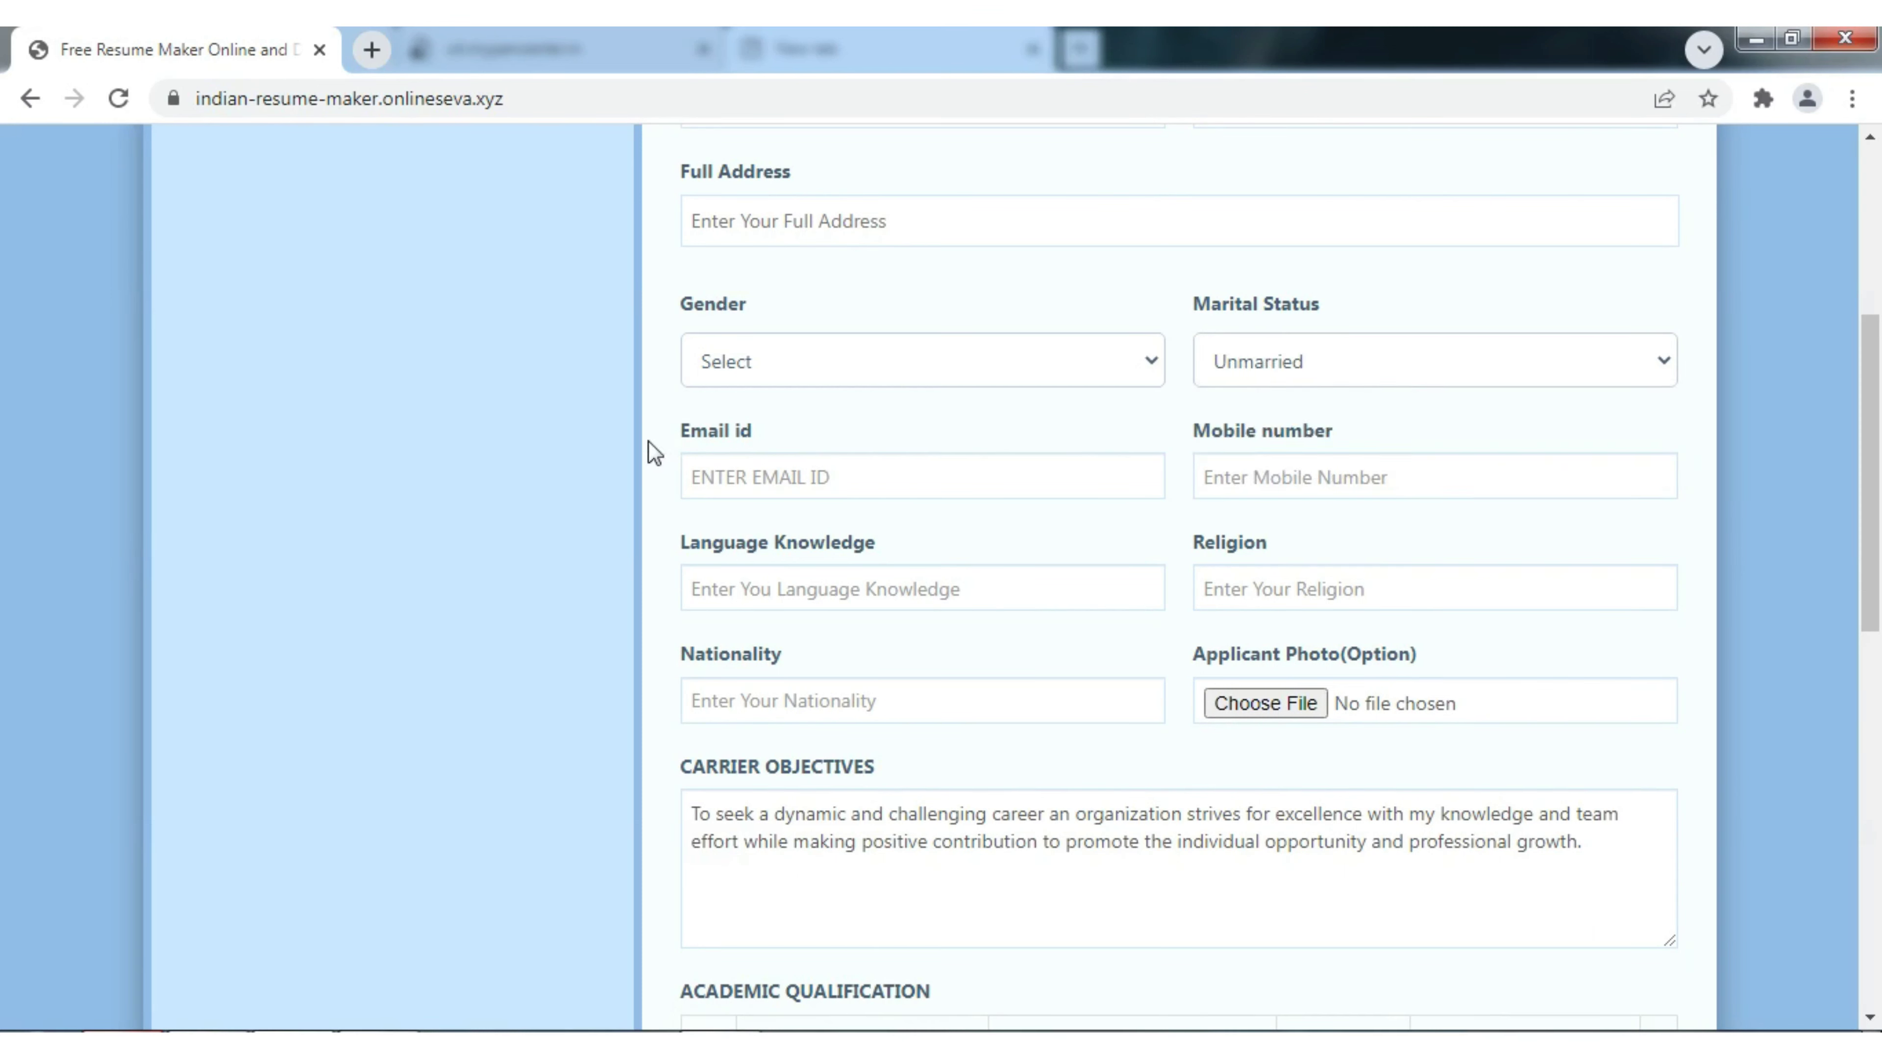
drag(656, 438, 795, 449)
click(861, 378)
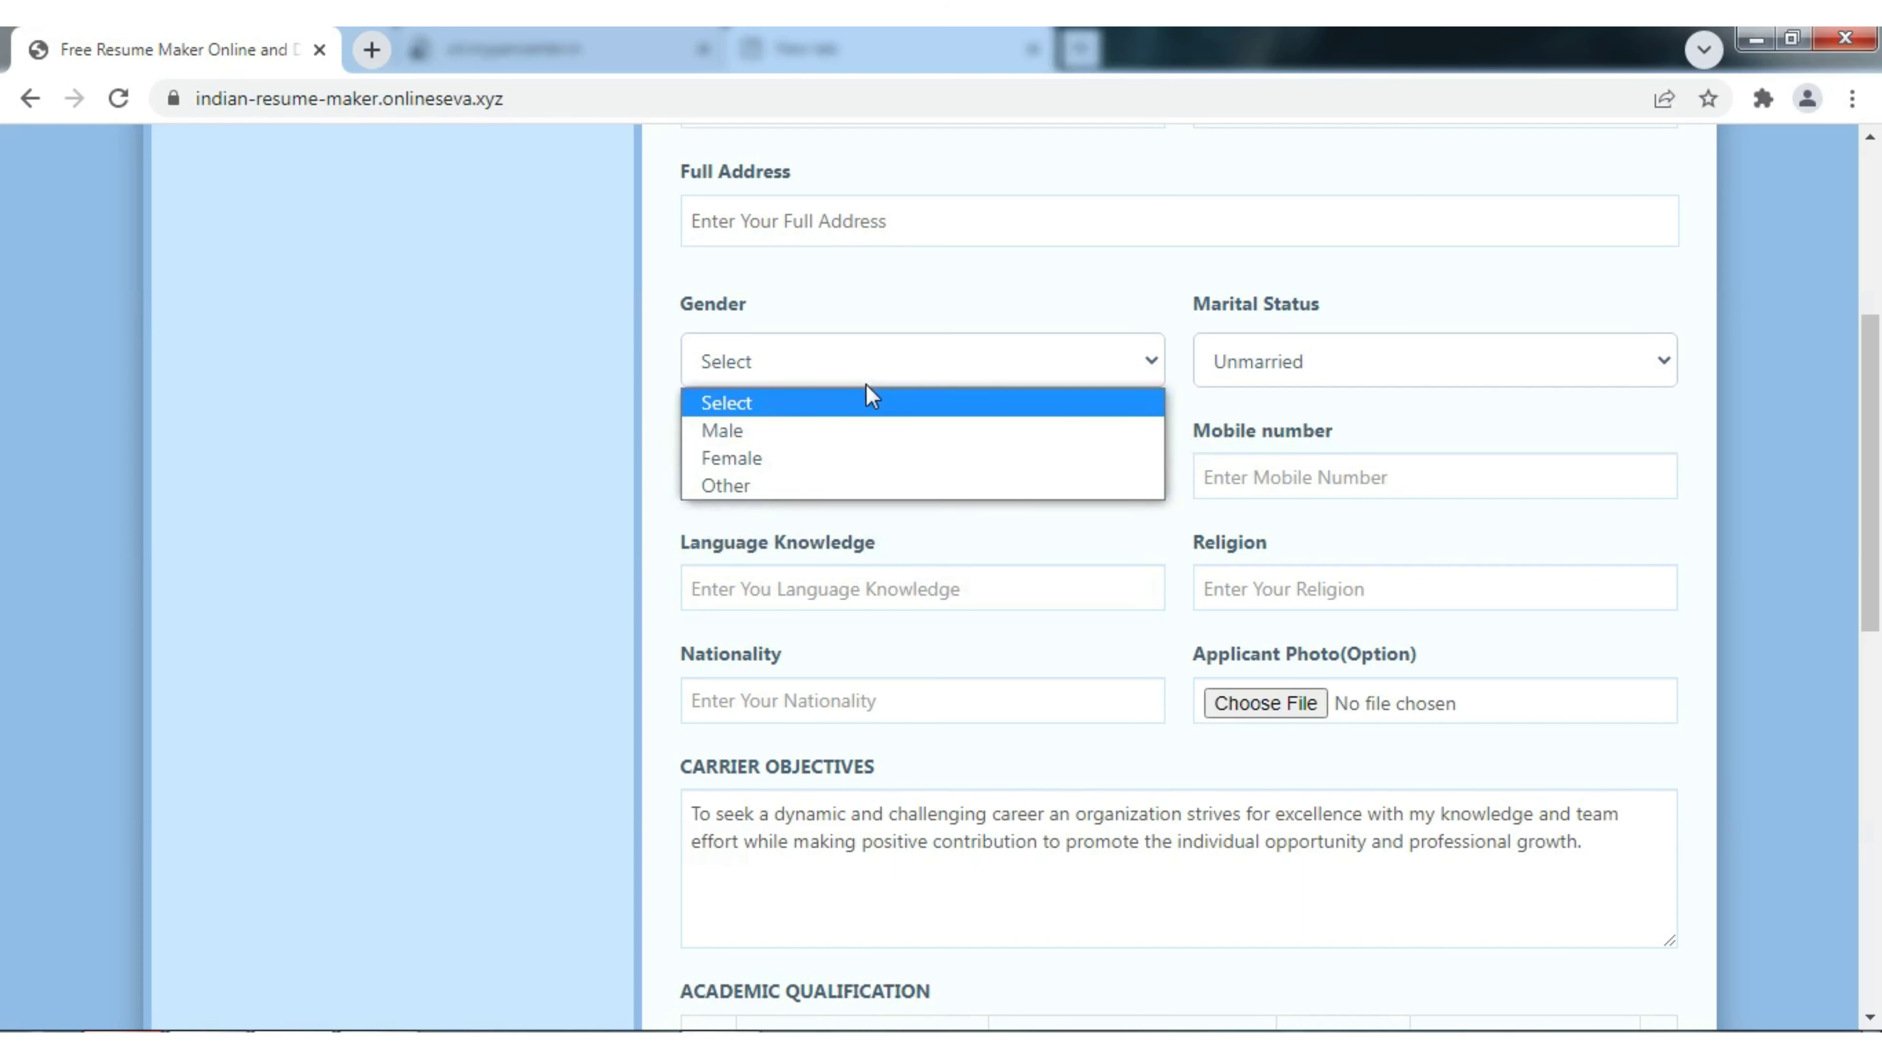
click(1284, 519)
click(1267, 478)
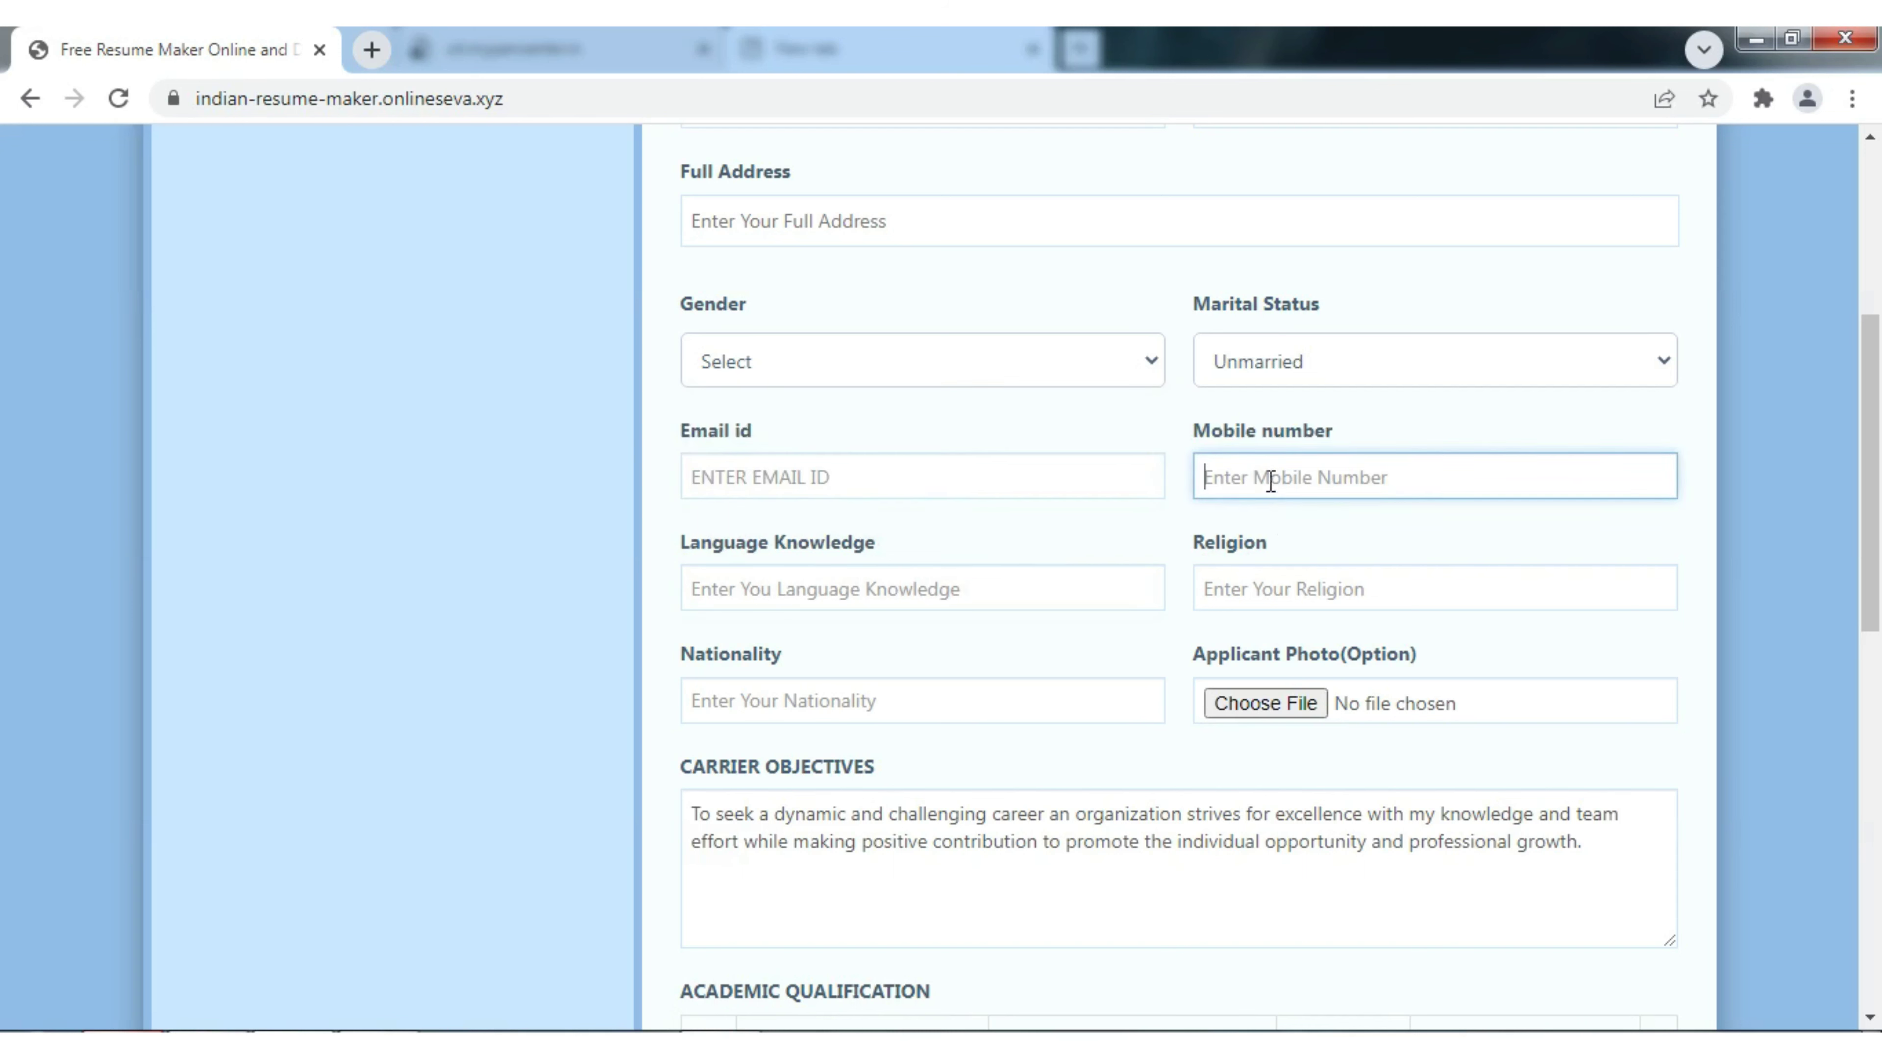
- Enter "HINDI , ENGLISH" as the language knowledge
click(825, 591)
text(HIN)
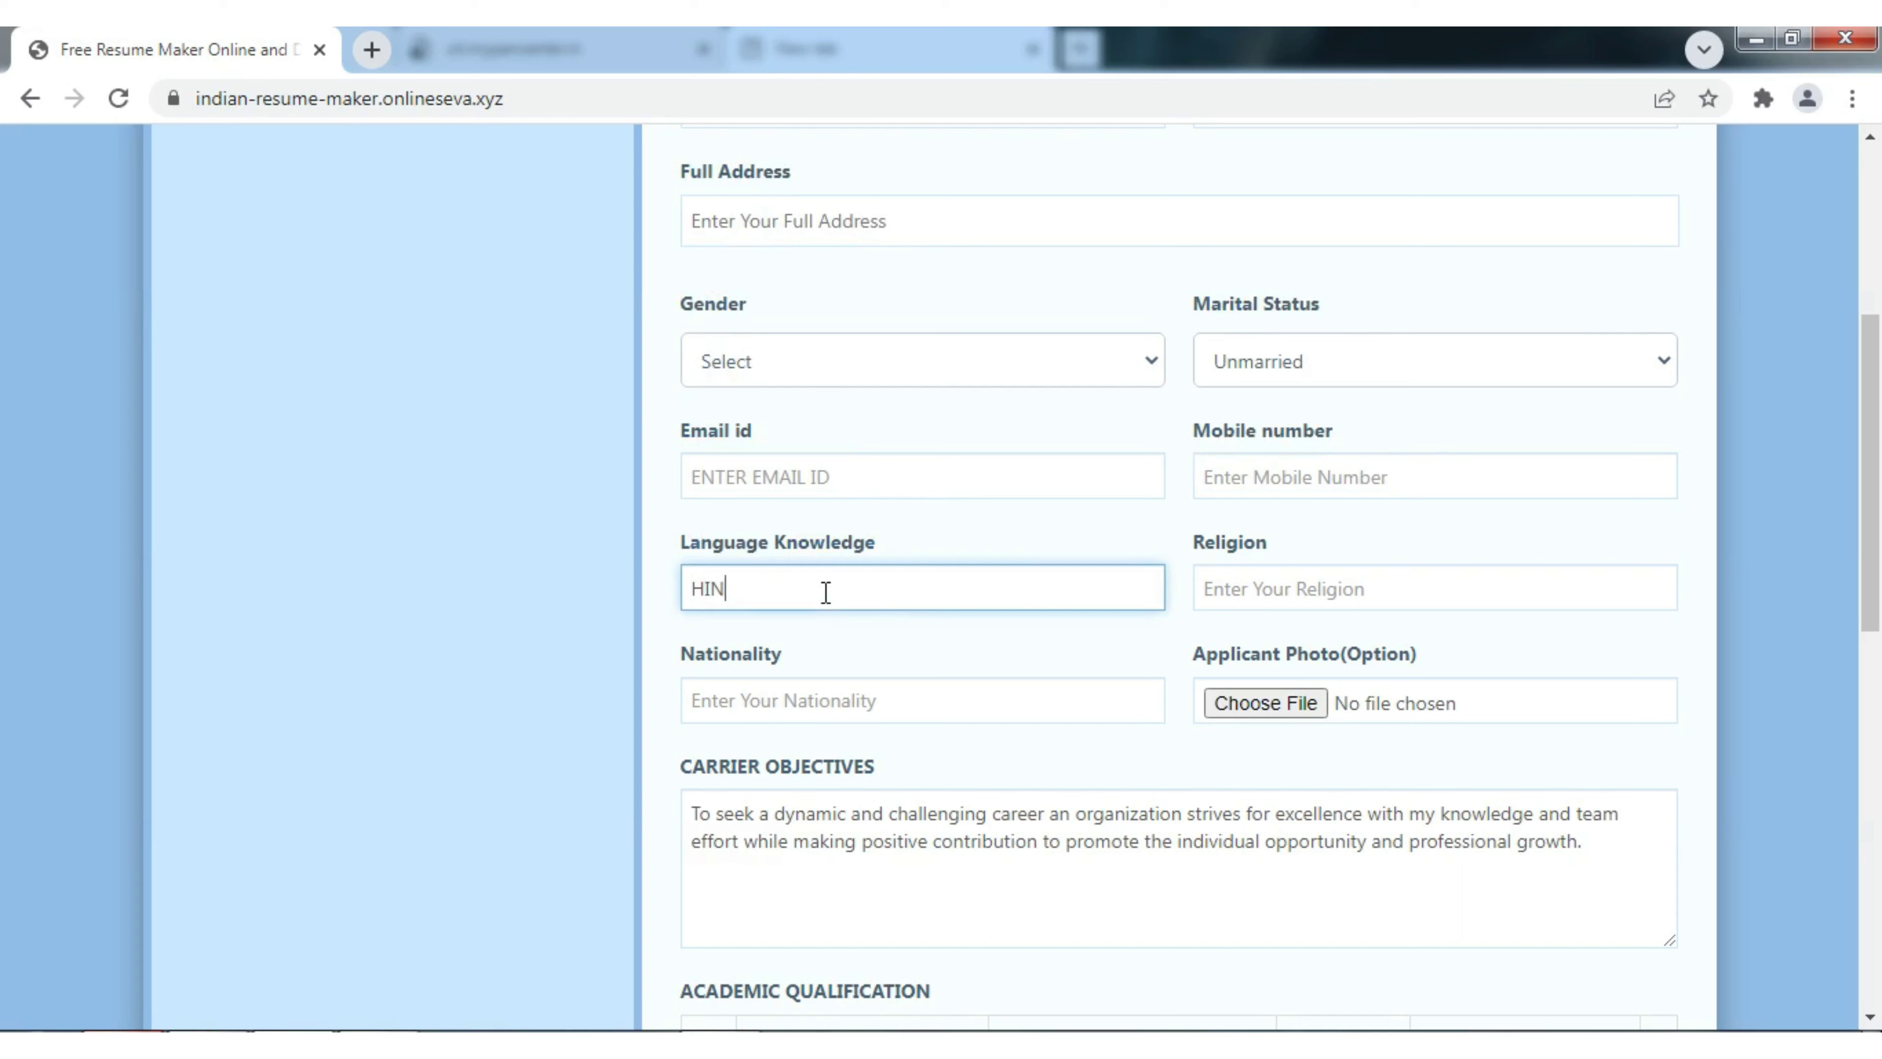
text(DI ENGLISH)
click(746, 587)
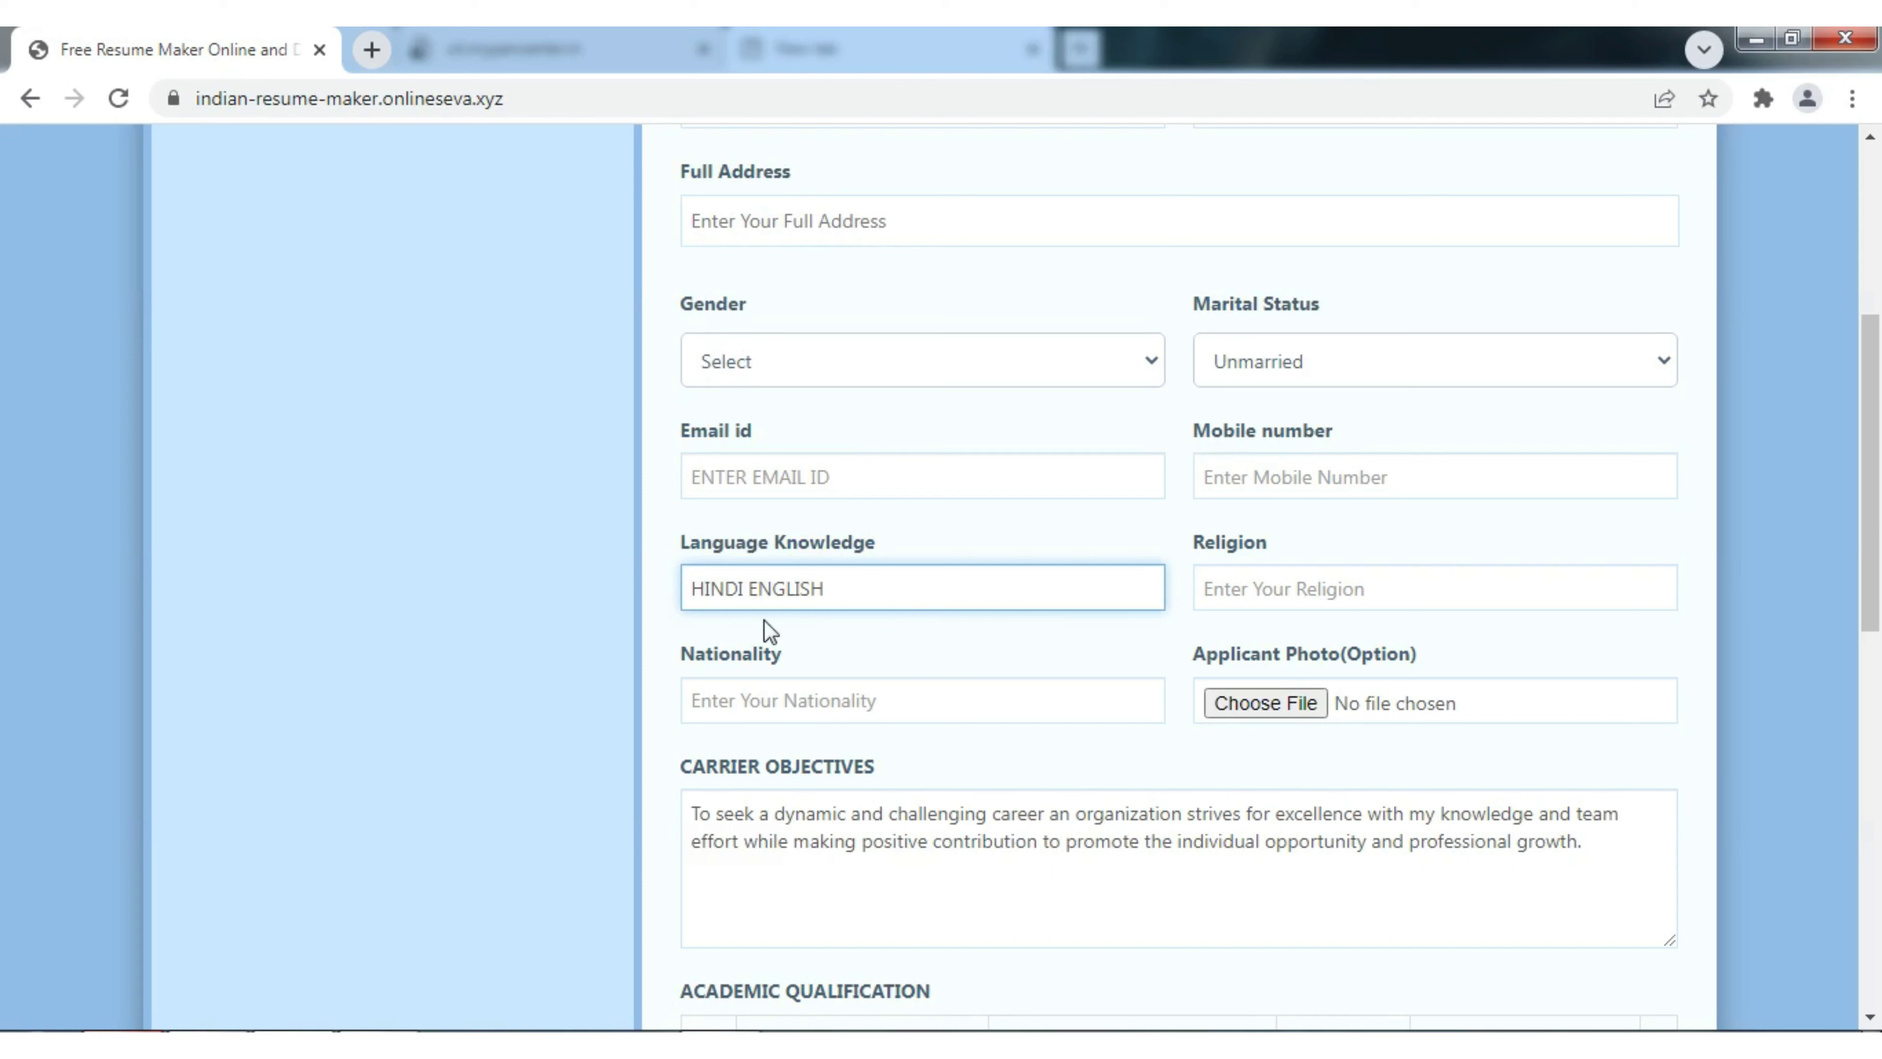
text(,)
- Examine the religion, nationality, applicant photo and carrier objectives fields of the form
drag(1189, 547, 1342, 542)
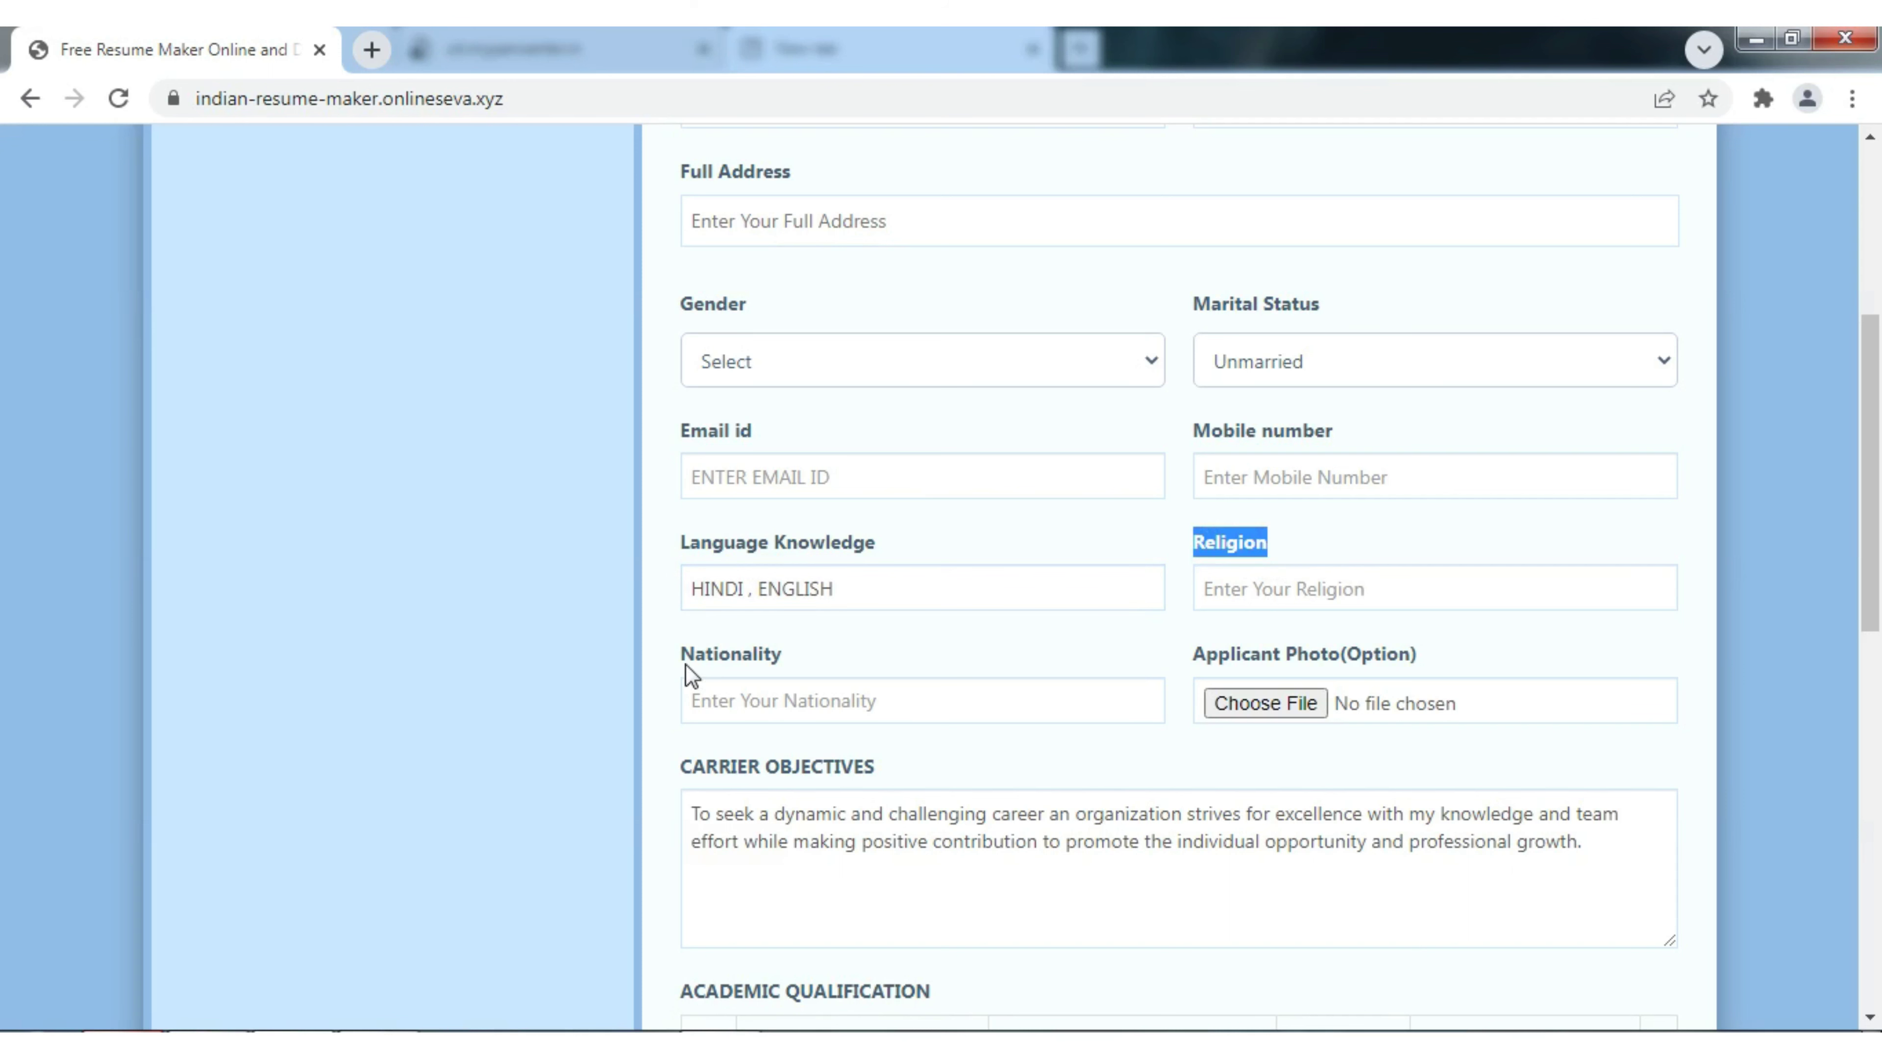
drag(706, 677, 889, 679)
click(877, 697)
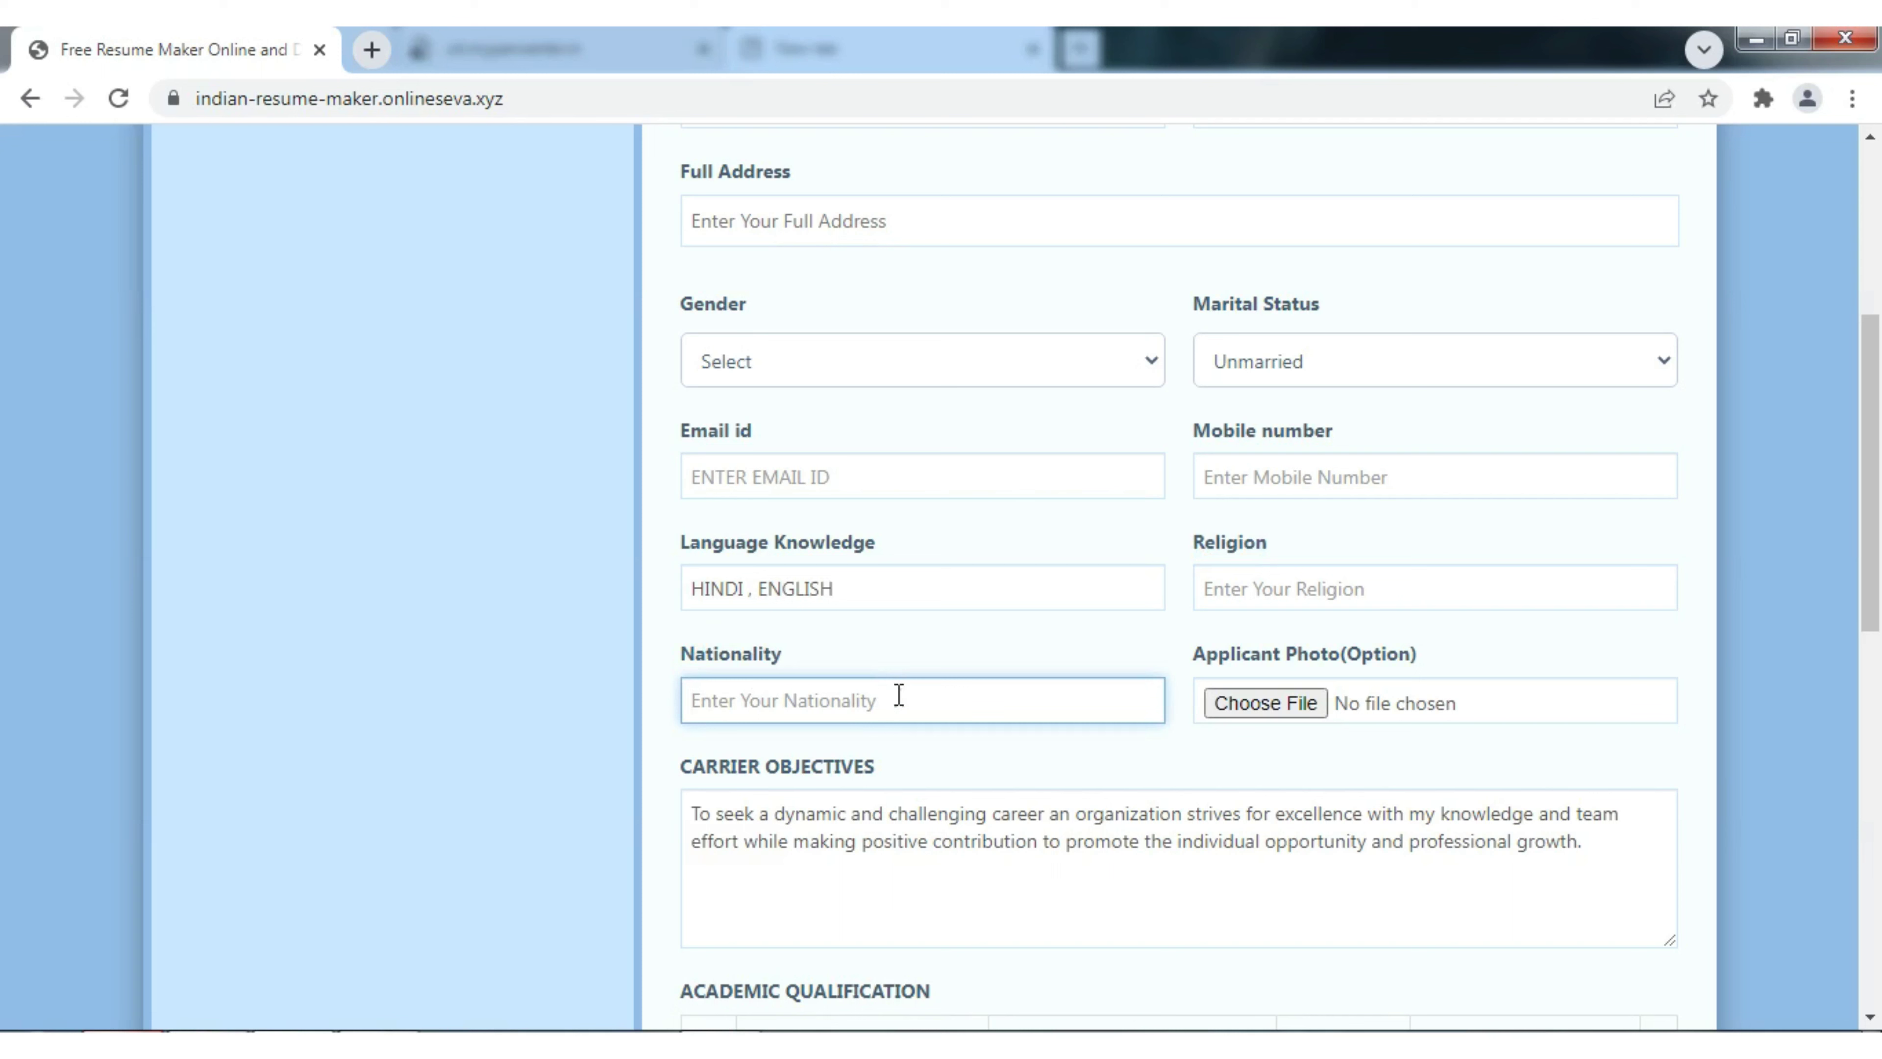
drag(1186, 654, 1387, 658)
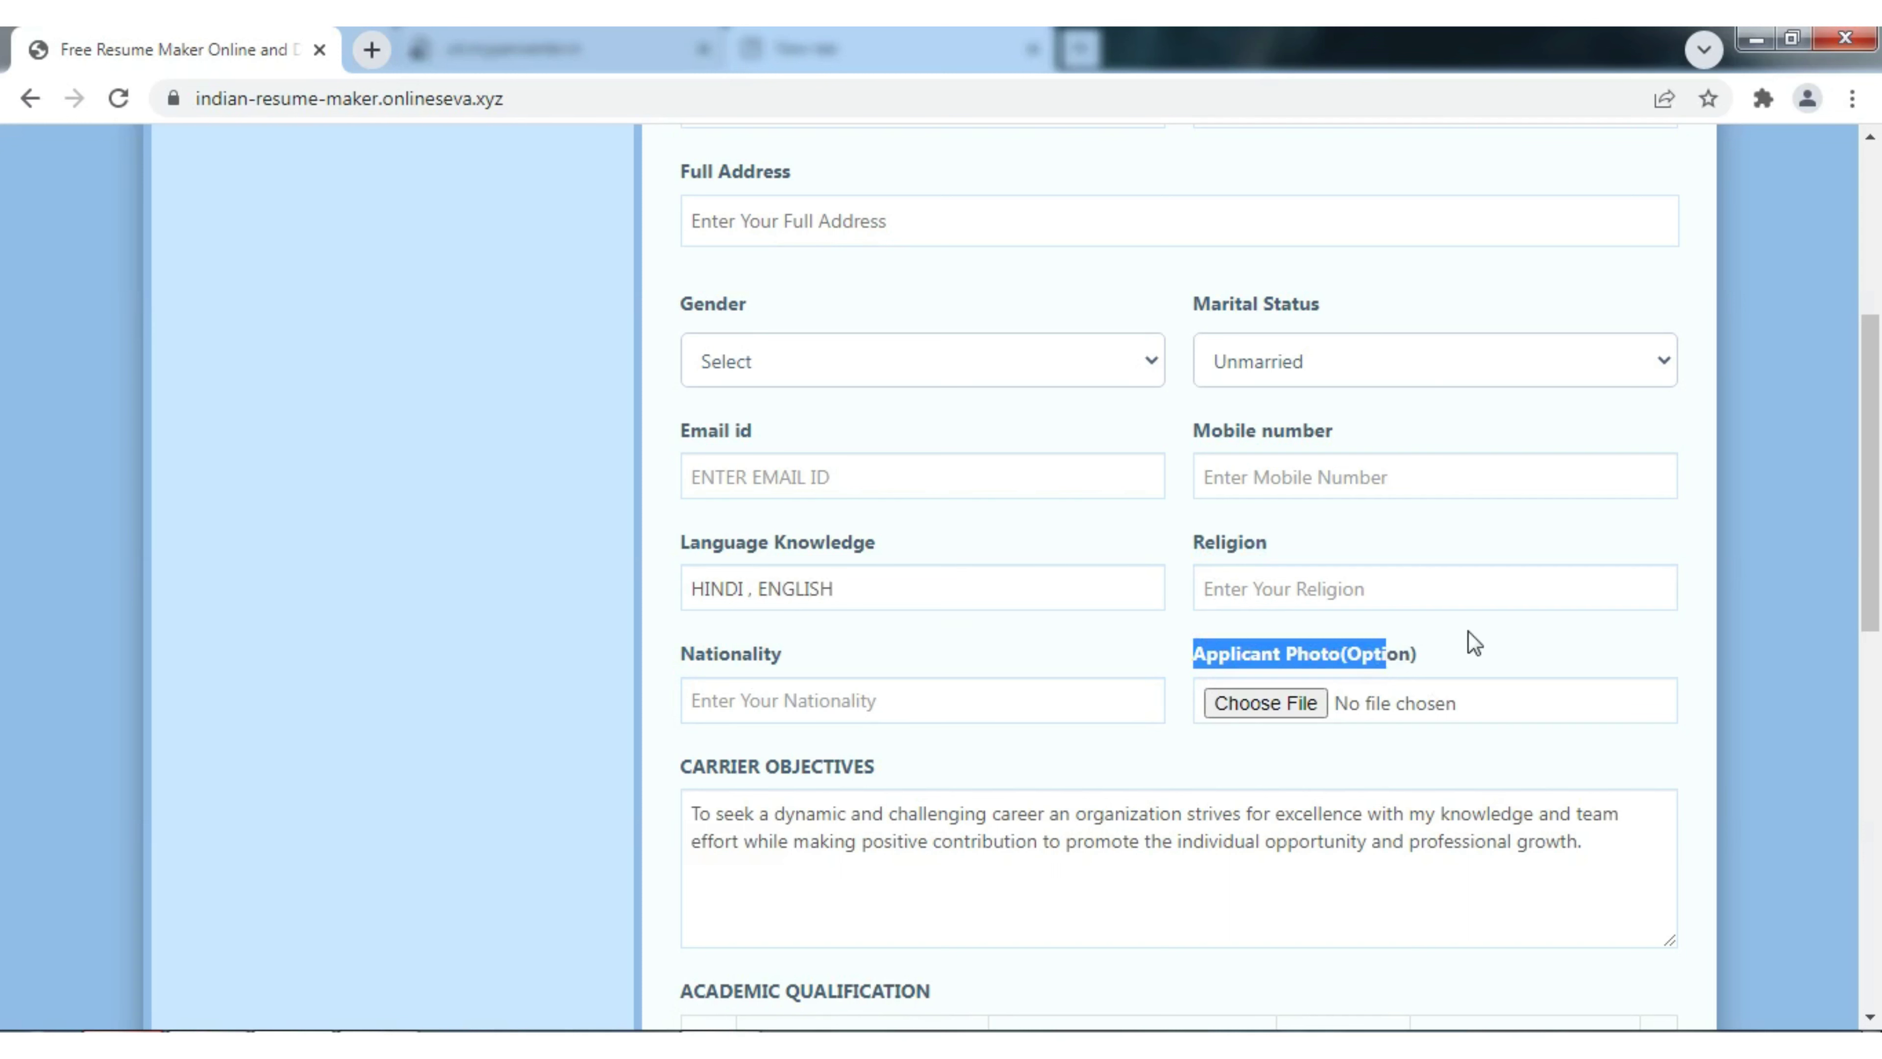
drag(1875, 393, 1879, 593)
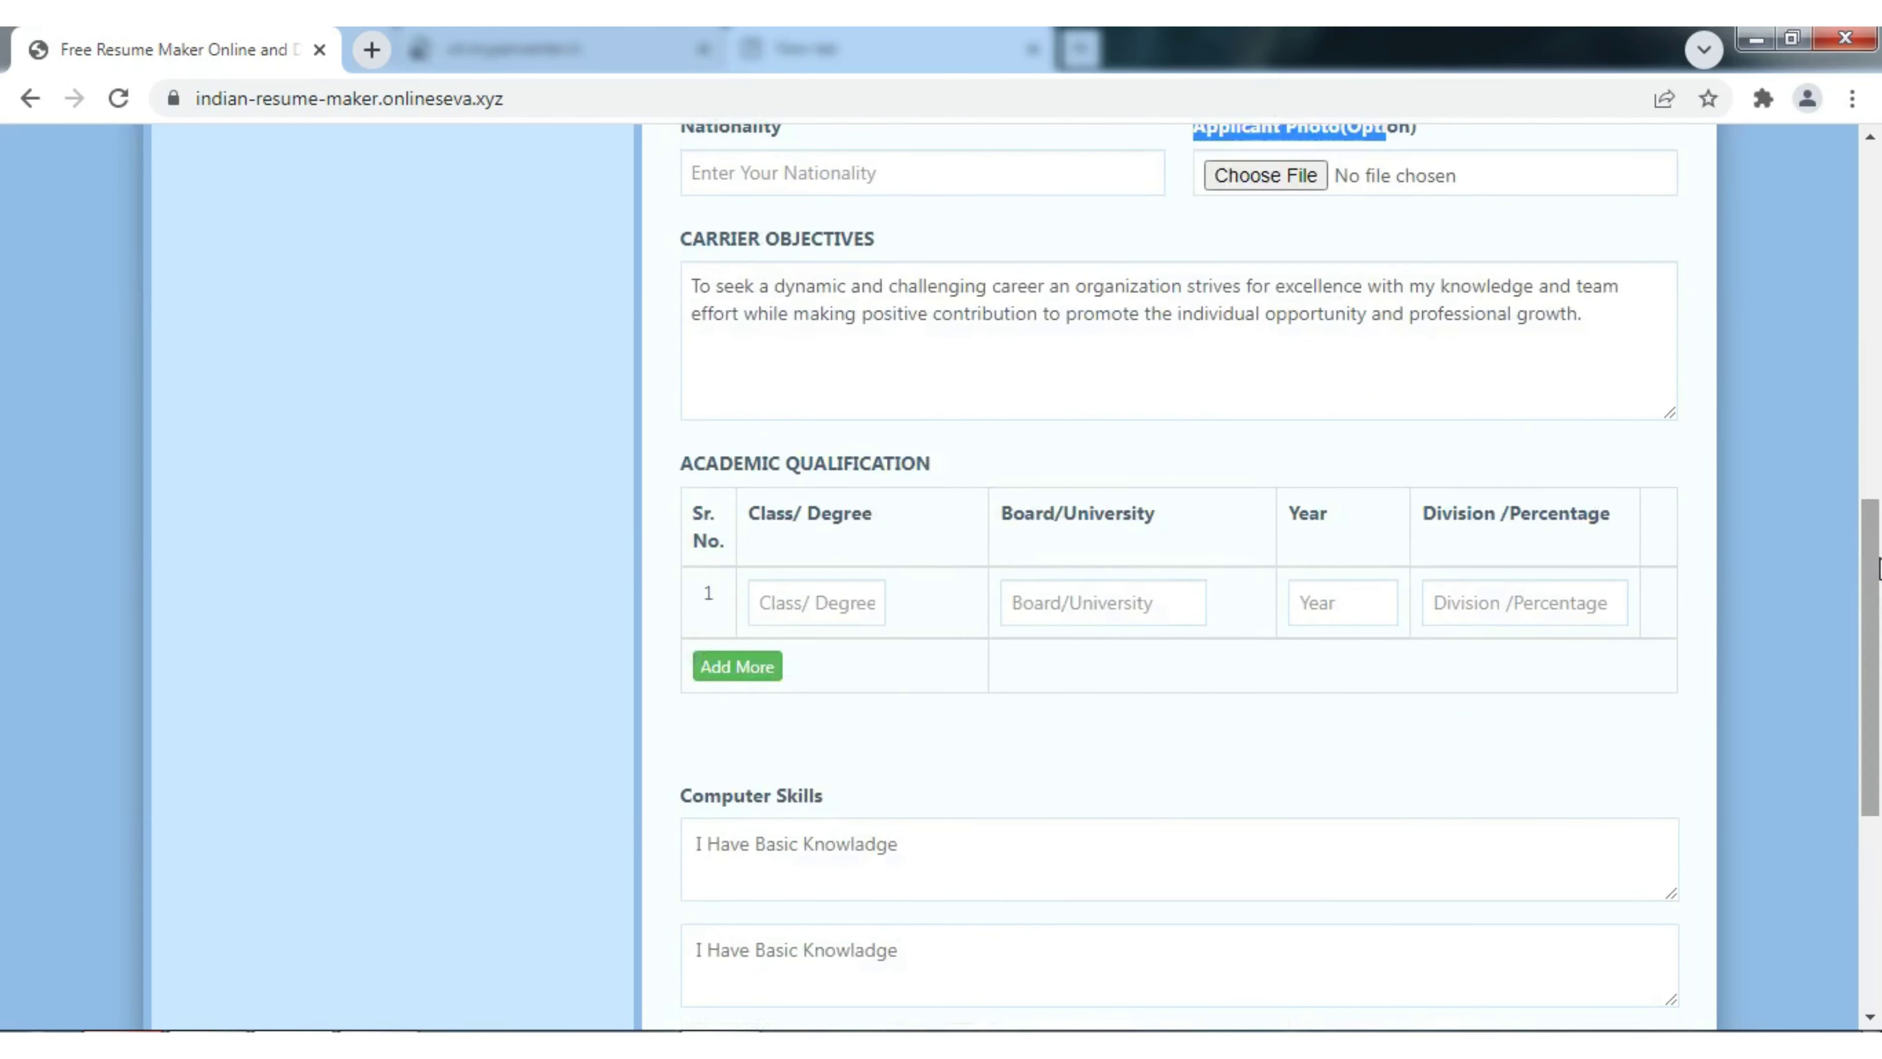
drag(693, 239, 916, 237)
drag(797, 247, 865, 281)
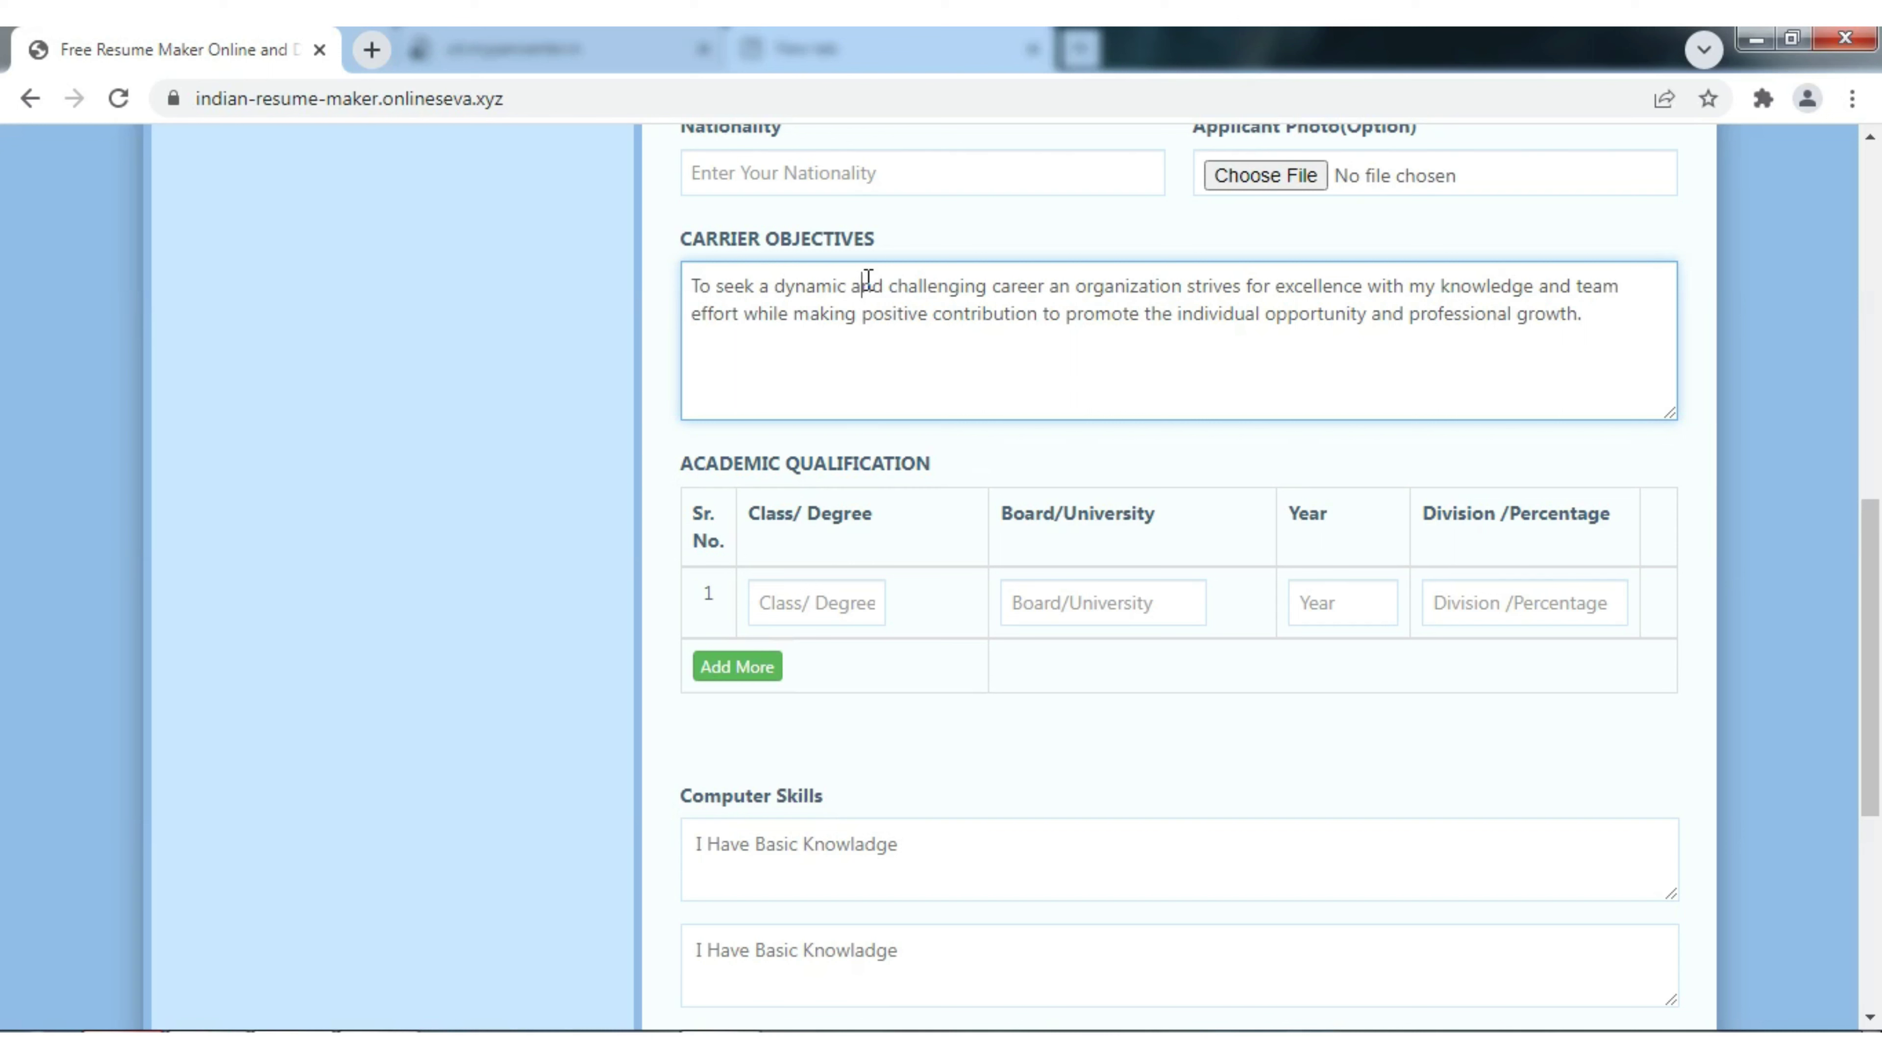
- Delete the entire default text from the Carrier Objectives box, leaving the box empty
drag(874, 283, 1215, 381)
click(1225, 366)
drag(1659, 315, 564, 240)
click(743, 293)
drag(1655, 317, 567, 299)
key(BackSpace)
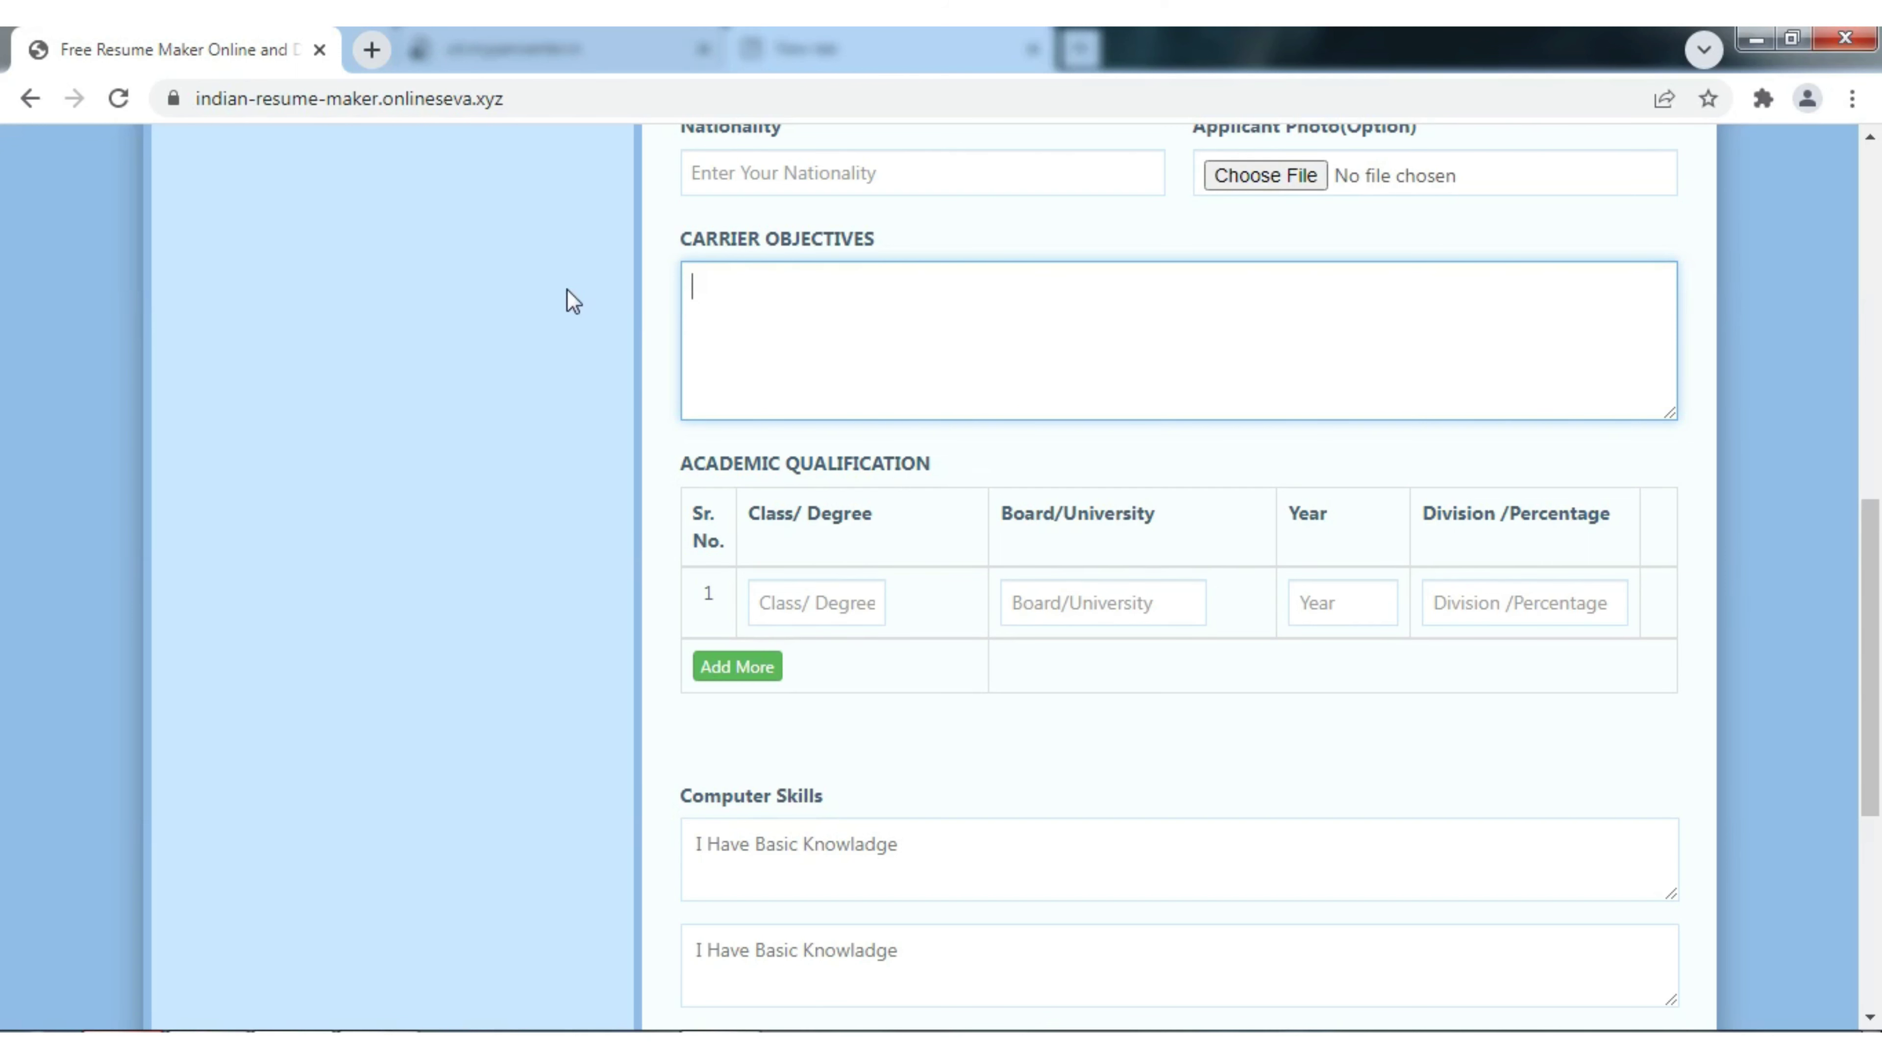
text(U)
key(BackSpace)
- Add a second row to the Academic Qualification table
scroll(742, 348, down, 2)
drag(685, 305, 965, 339)
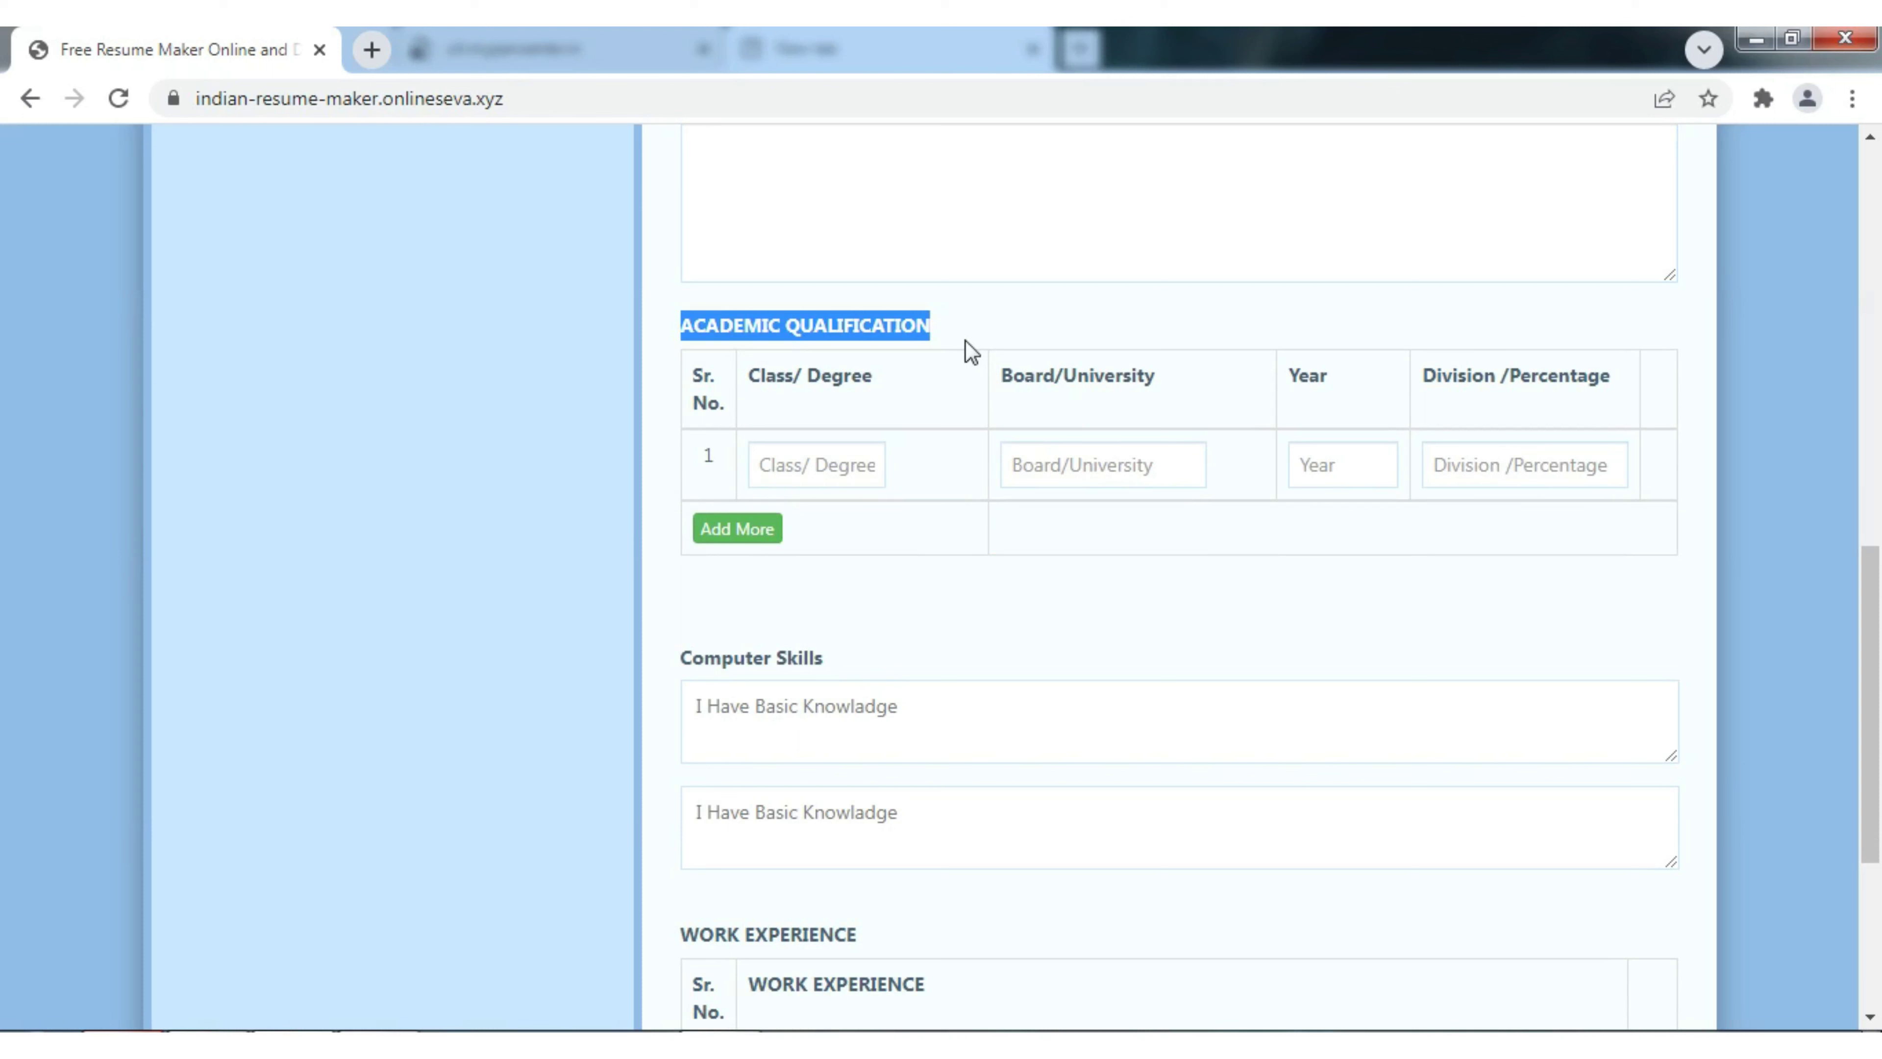
click(873, 464)
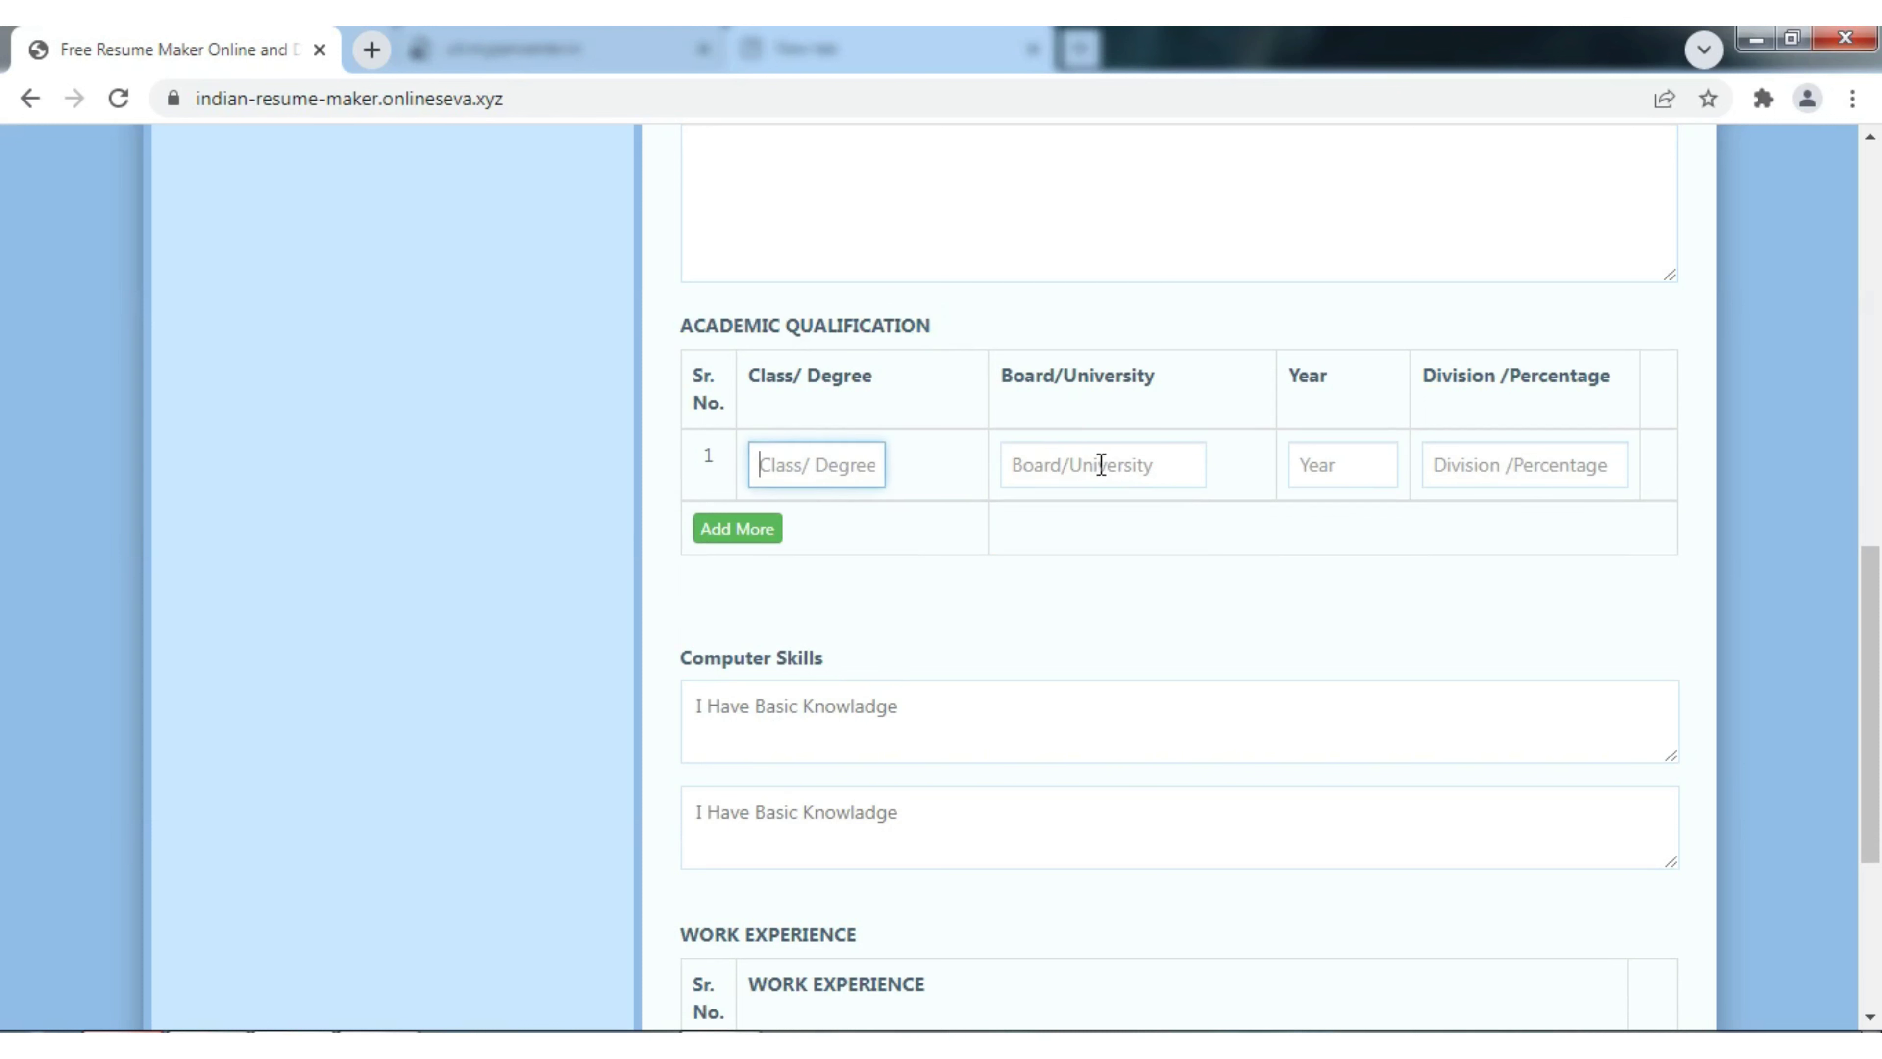
click(1117, 465)
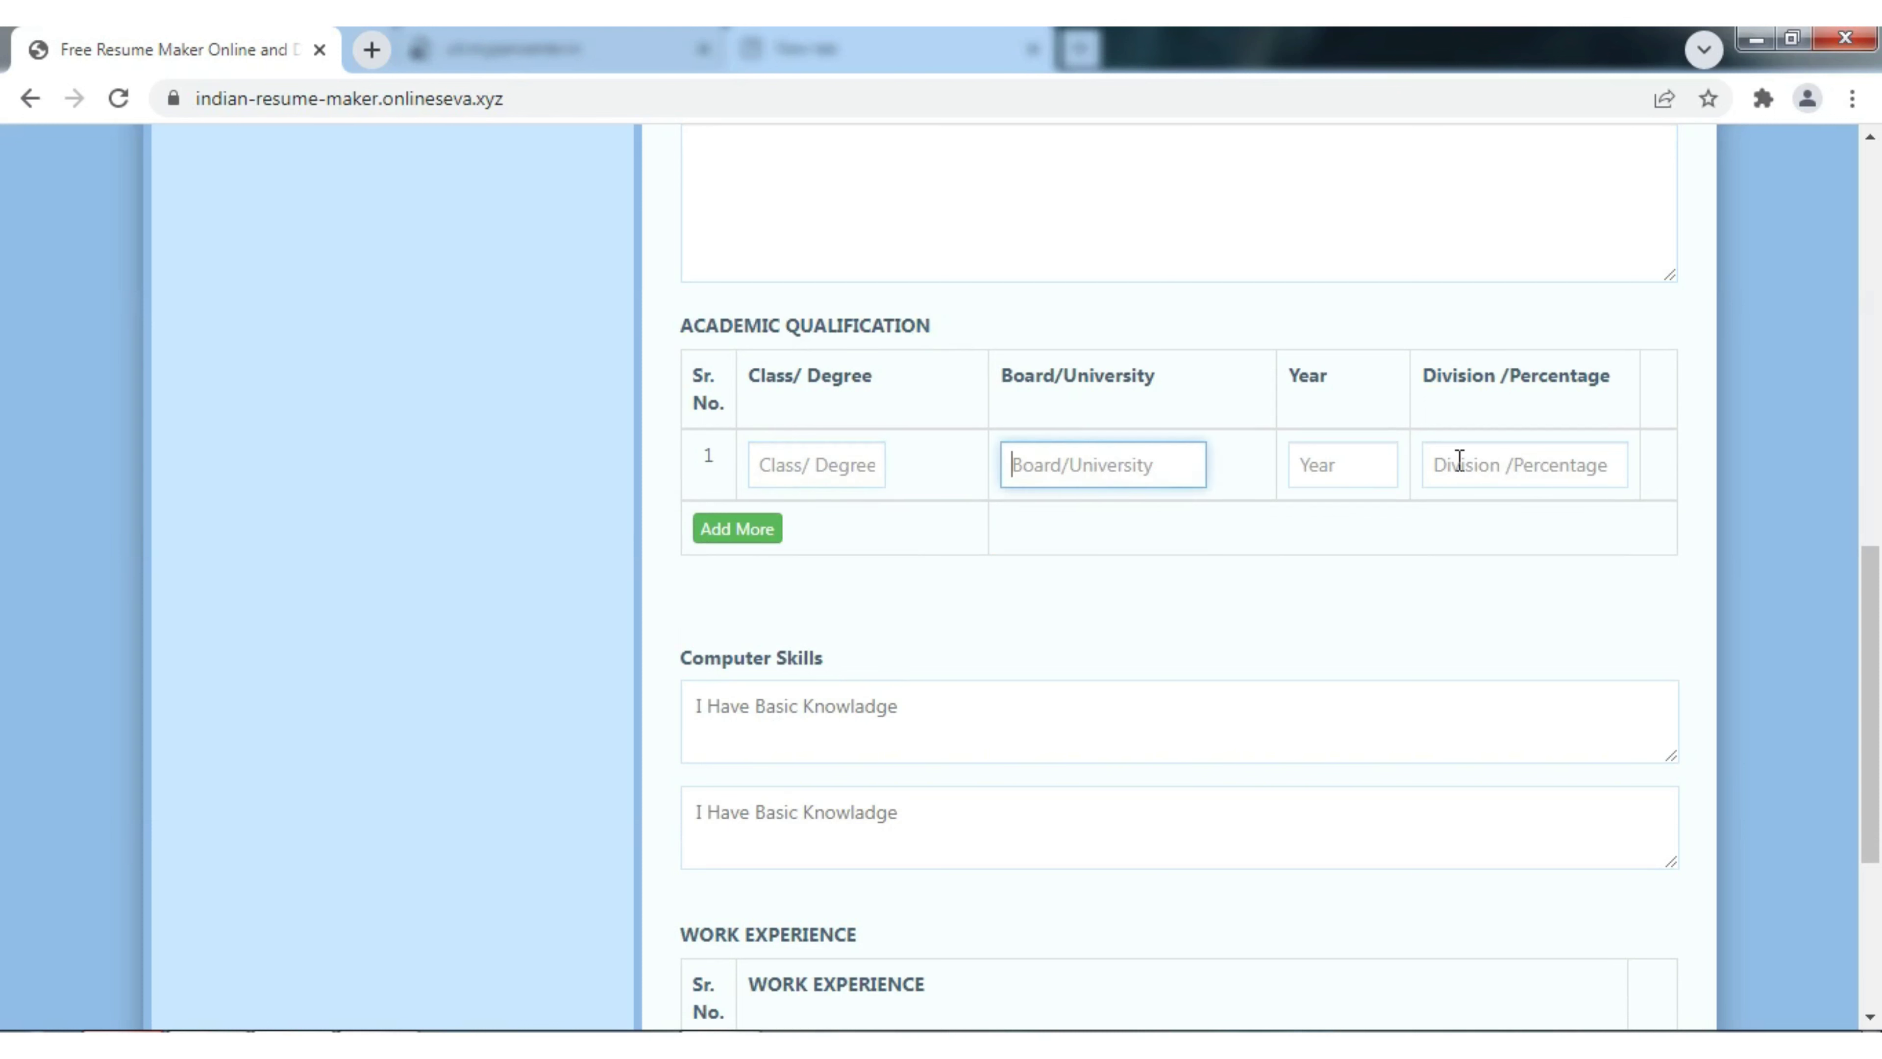
click(741, 531)
scroll(744, 525, down, 10)
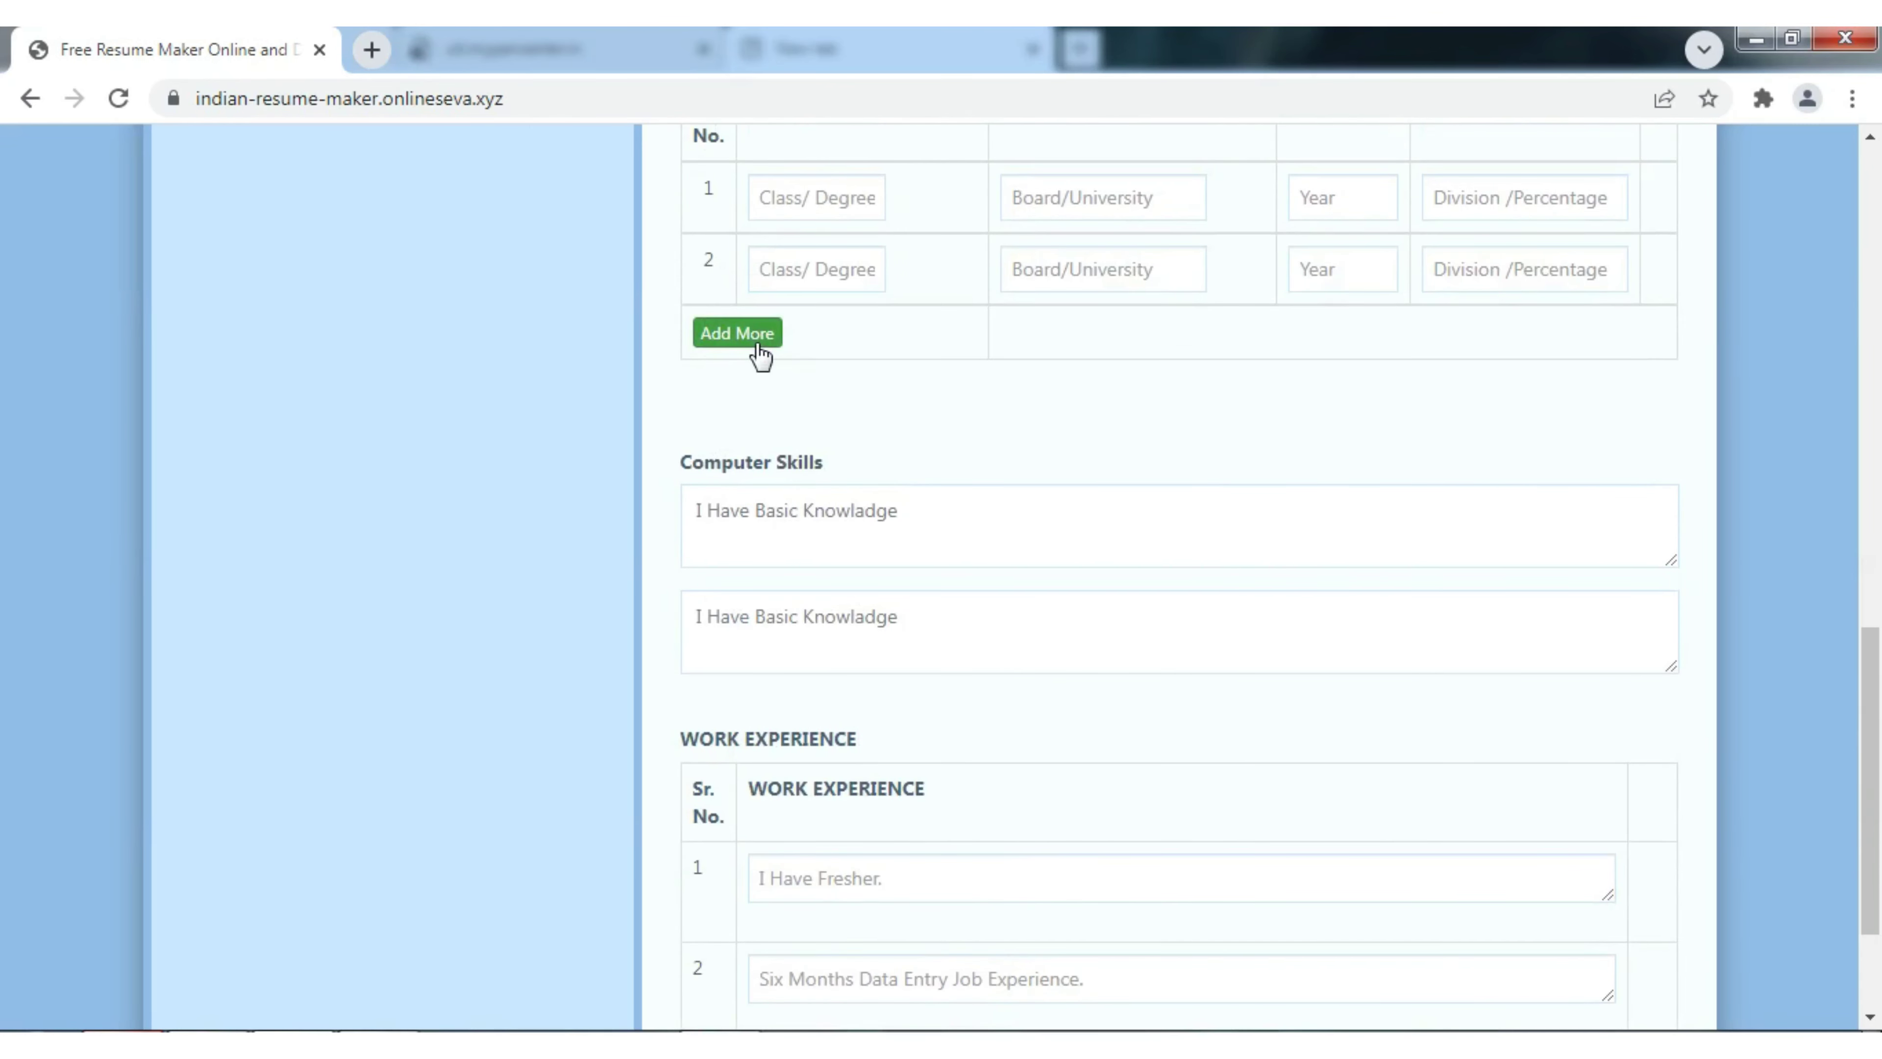
- Examine the Academic Qualification columns and the Computer Skills and Work Experience sections of the form
scroll(761, 357, up, 4)
drag(1000, 383, 1154, 382)
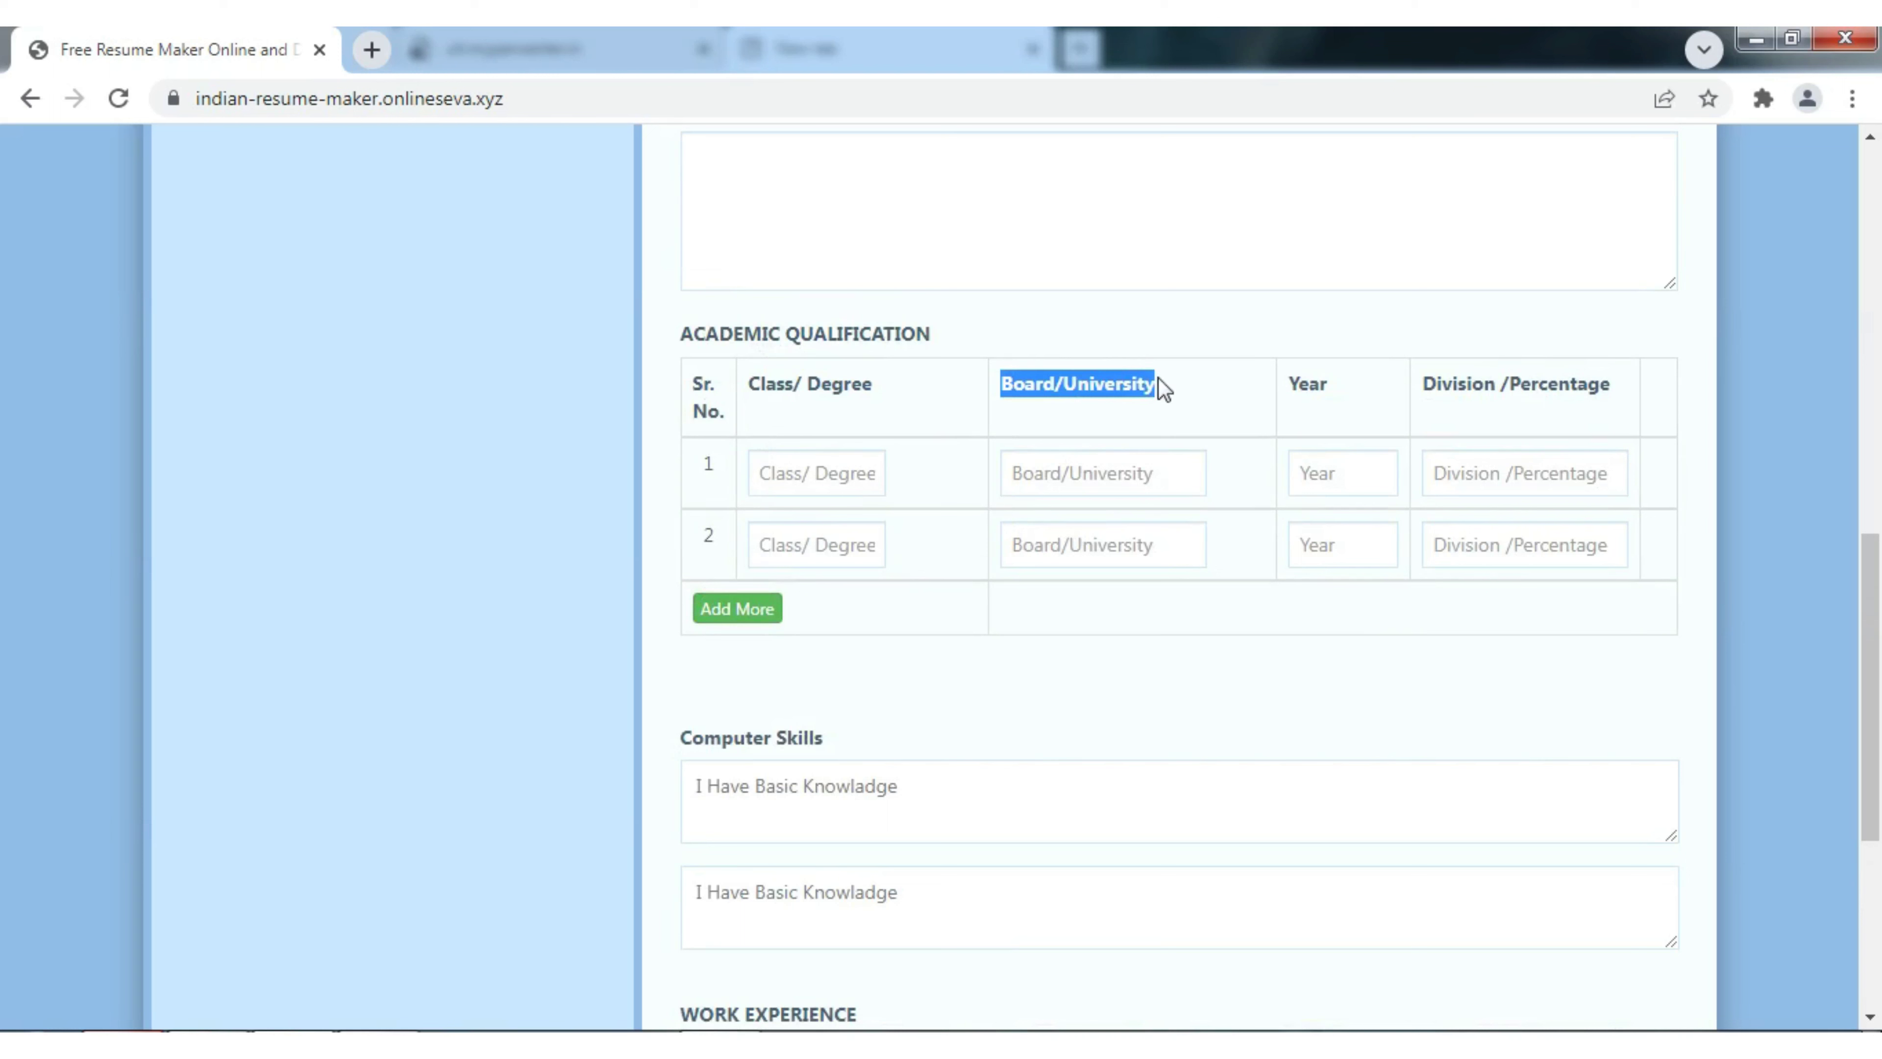
drag(1313, 374, 1610, 416)
drag(1869, 560, 1877, 679)
click(976, 494)
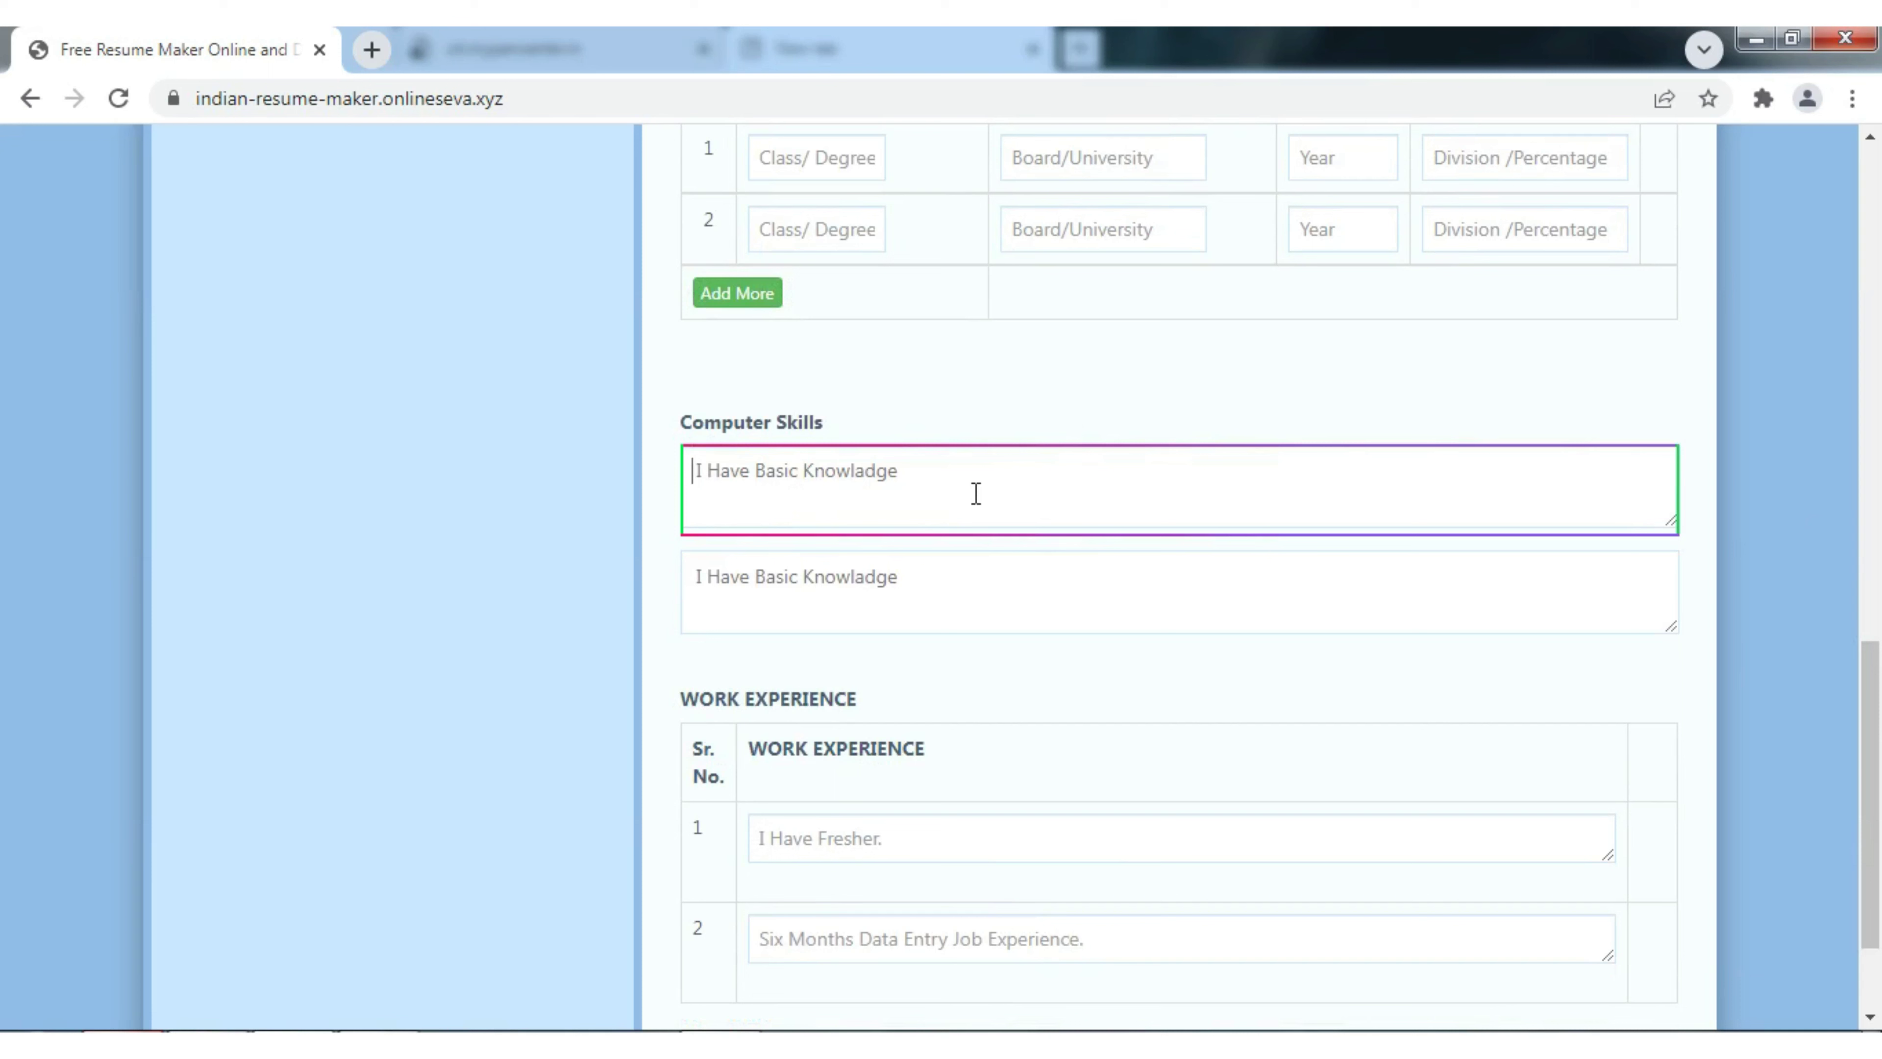
text(I)
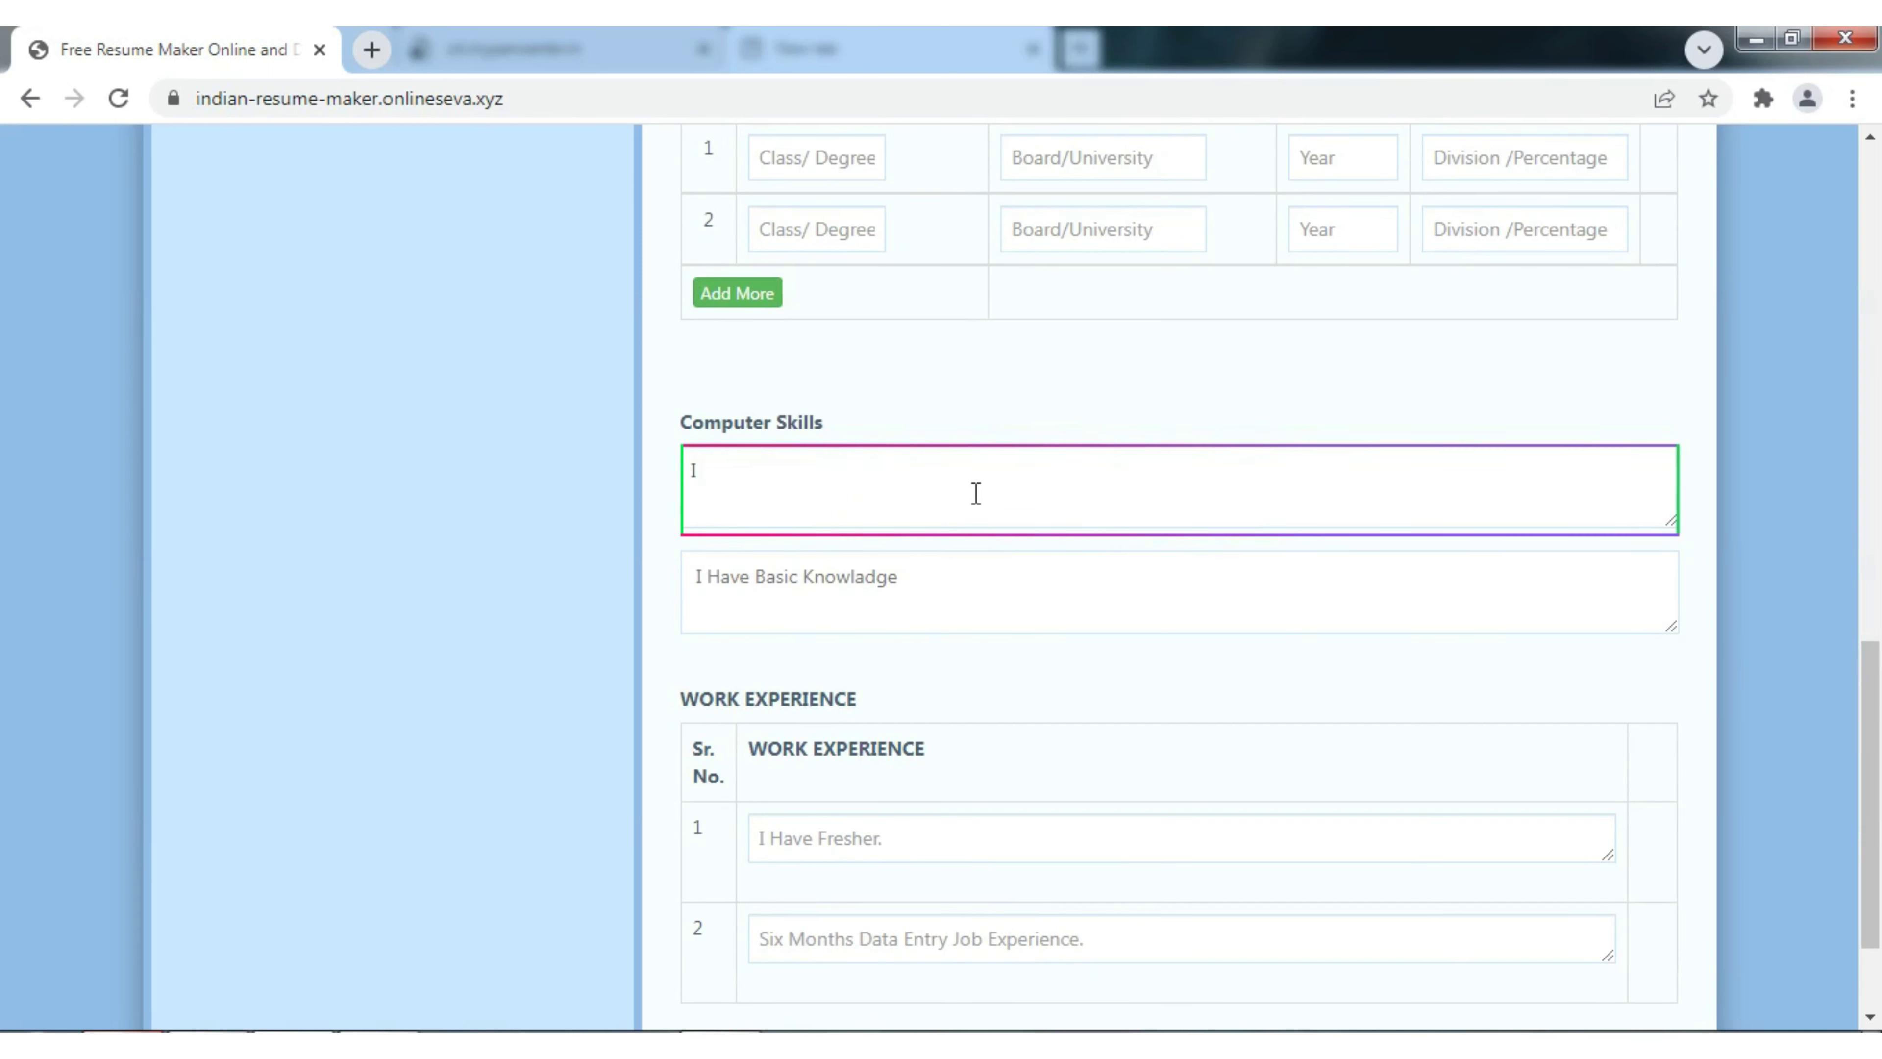
key(BackSpace)
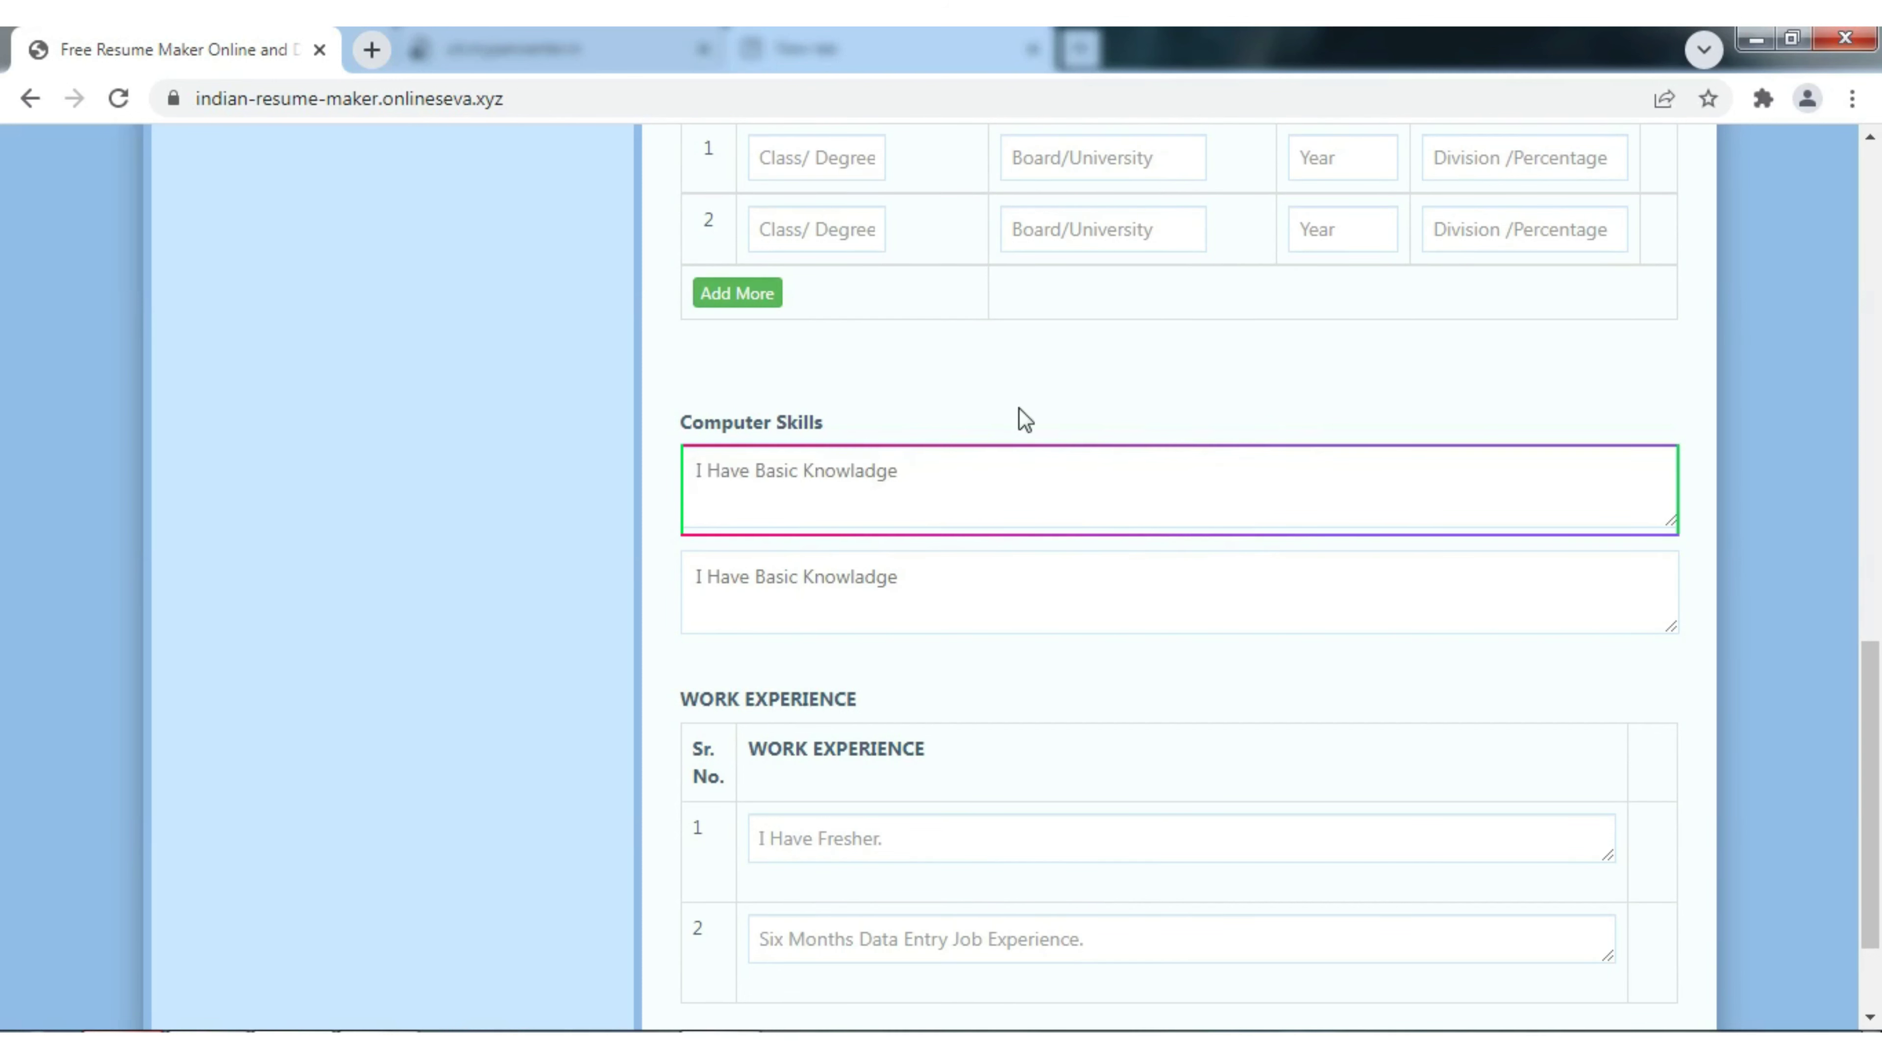
scroll(912, 466, down, 2)
scroll(860, 597, down, 1)
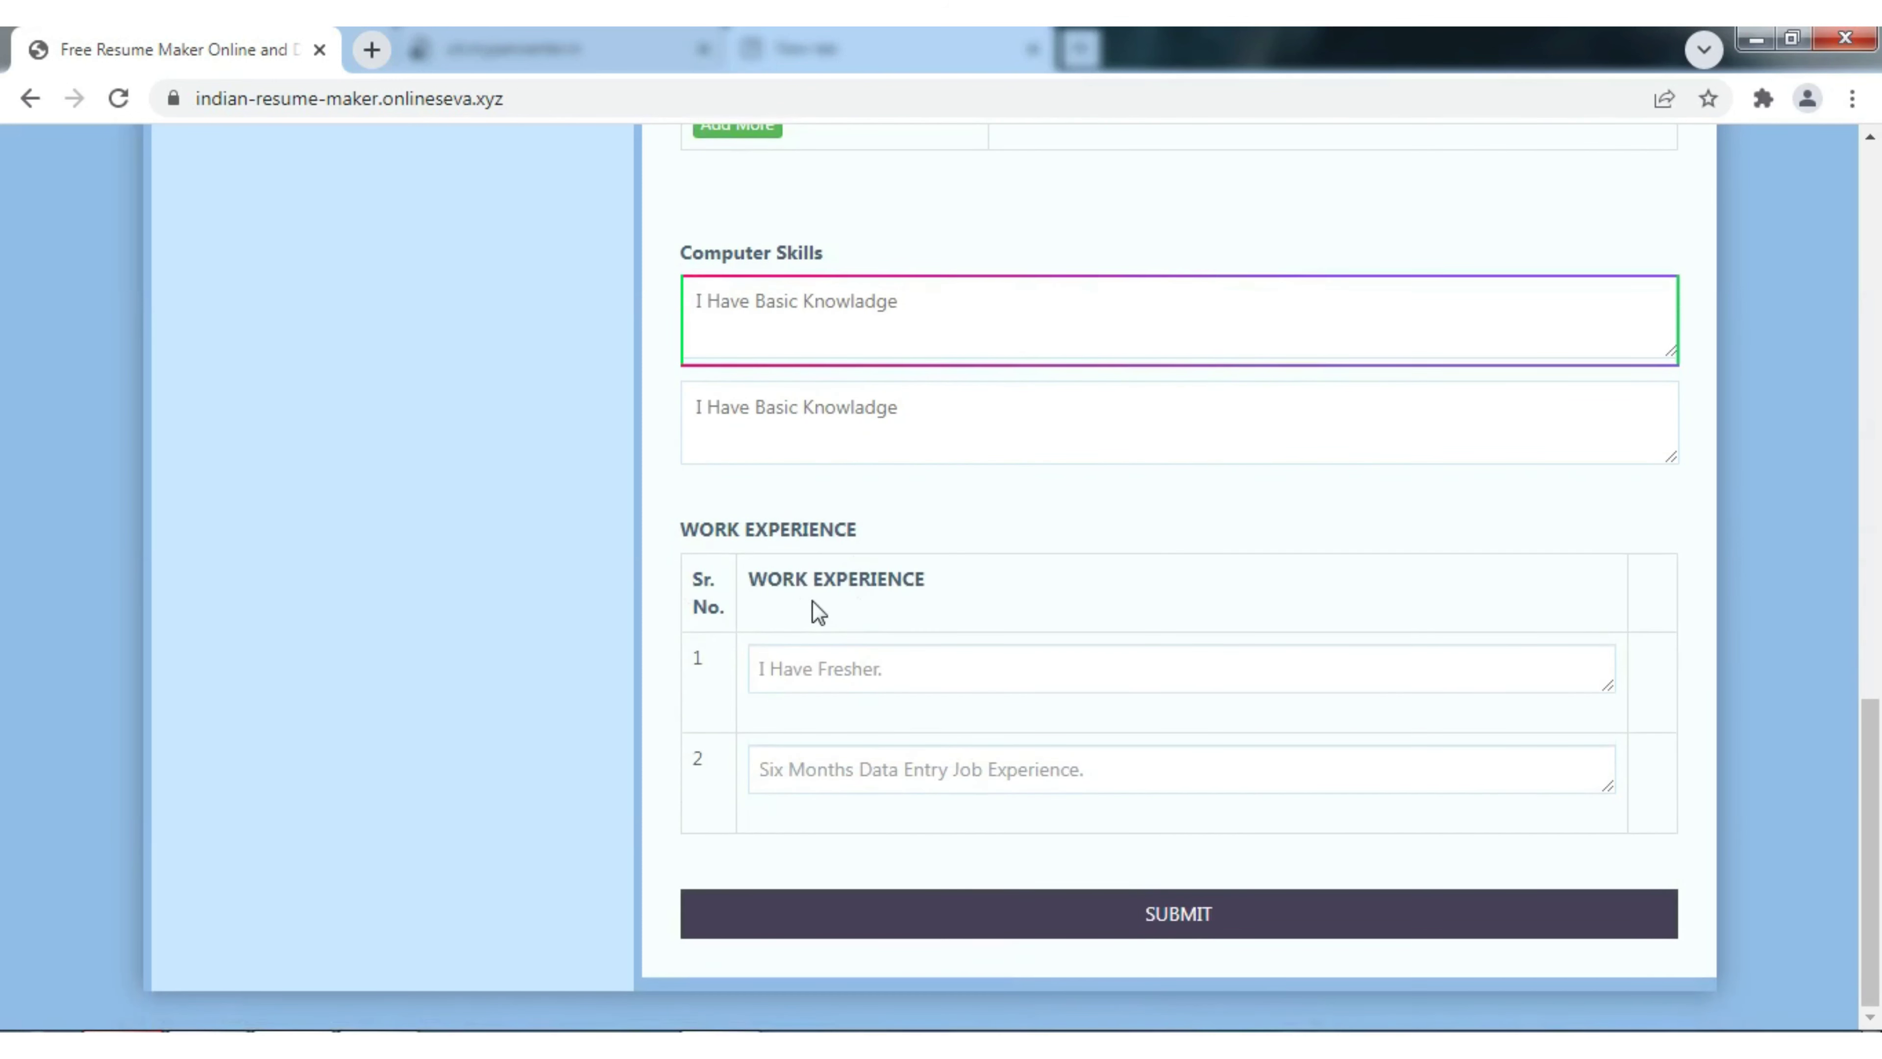
drag(747, 579, 954, 580)
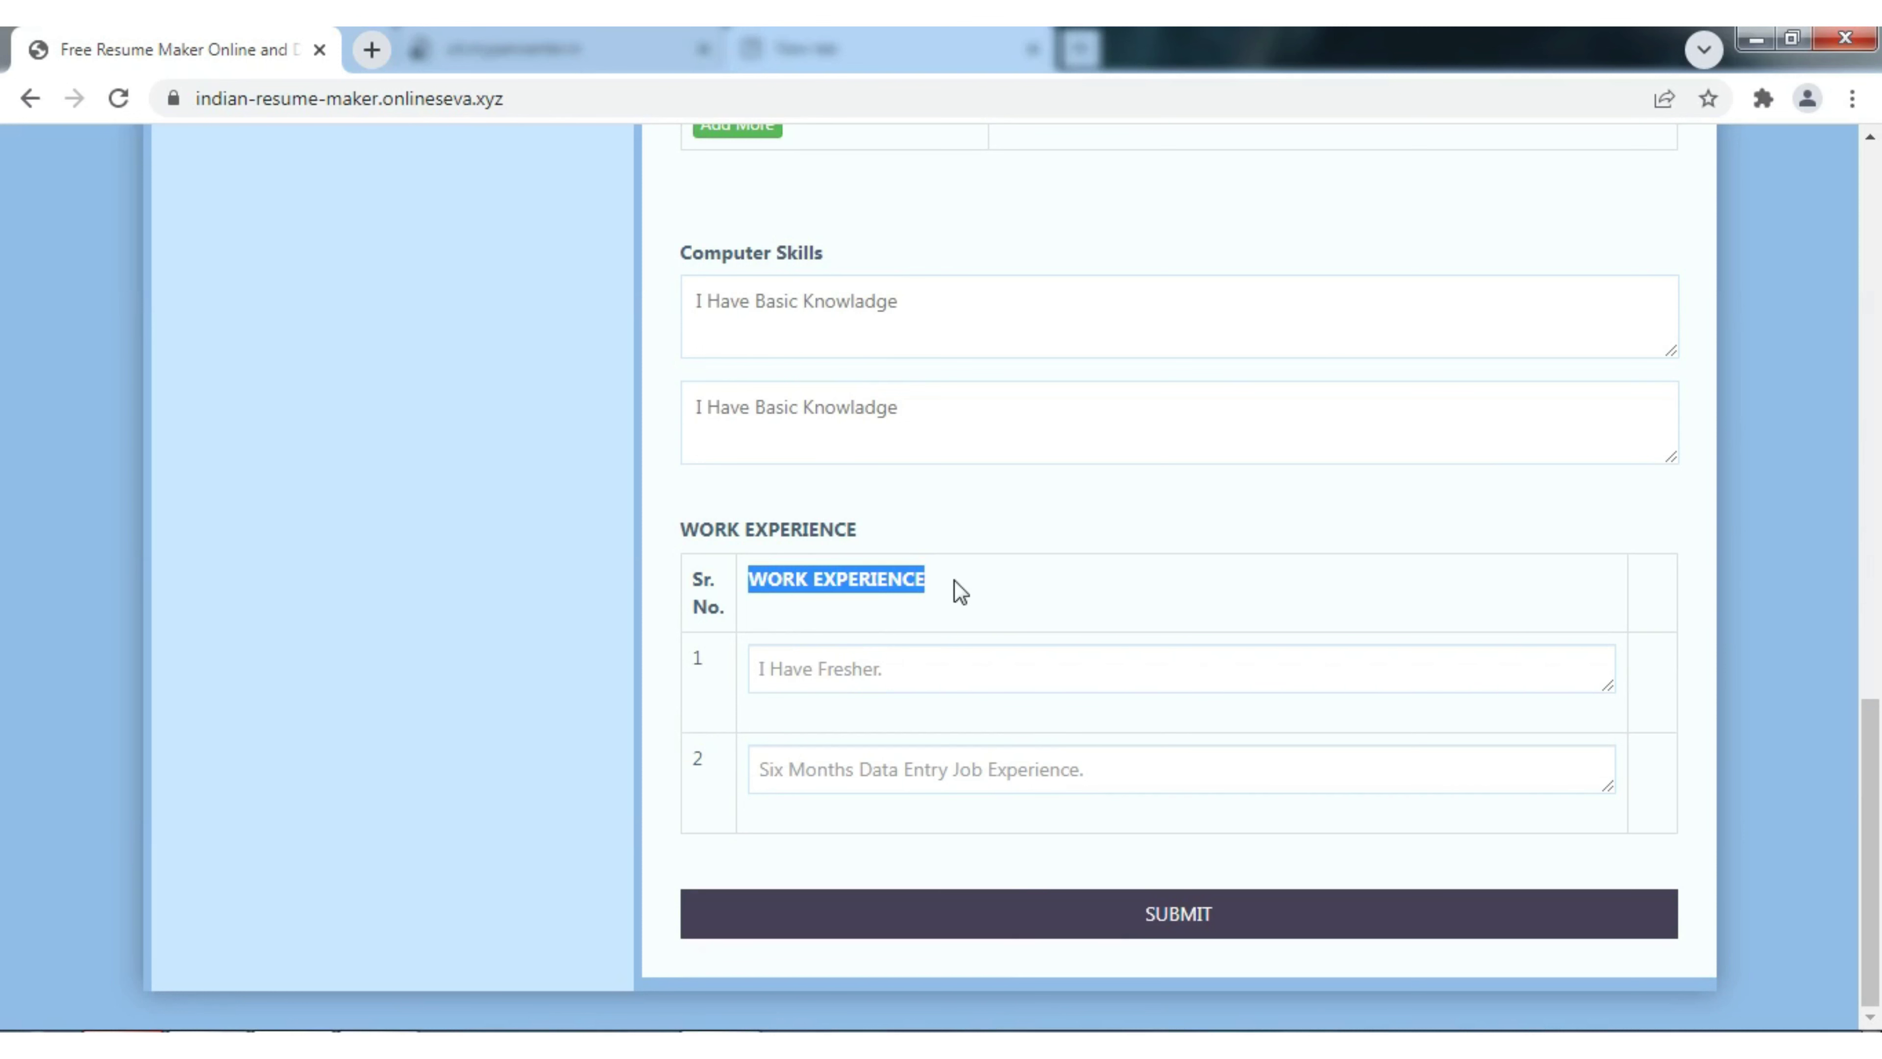
- Submit the completed resume form and dismiss the print dialog without saving a PDF
click(996, 764)
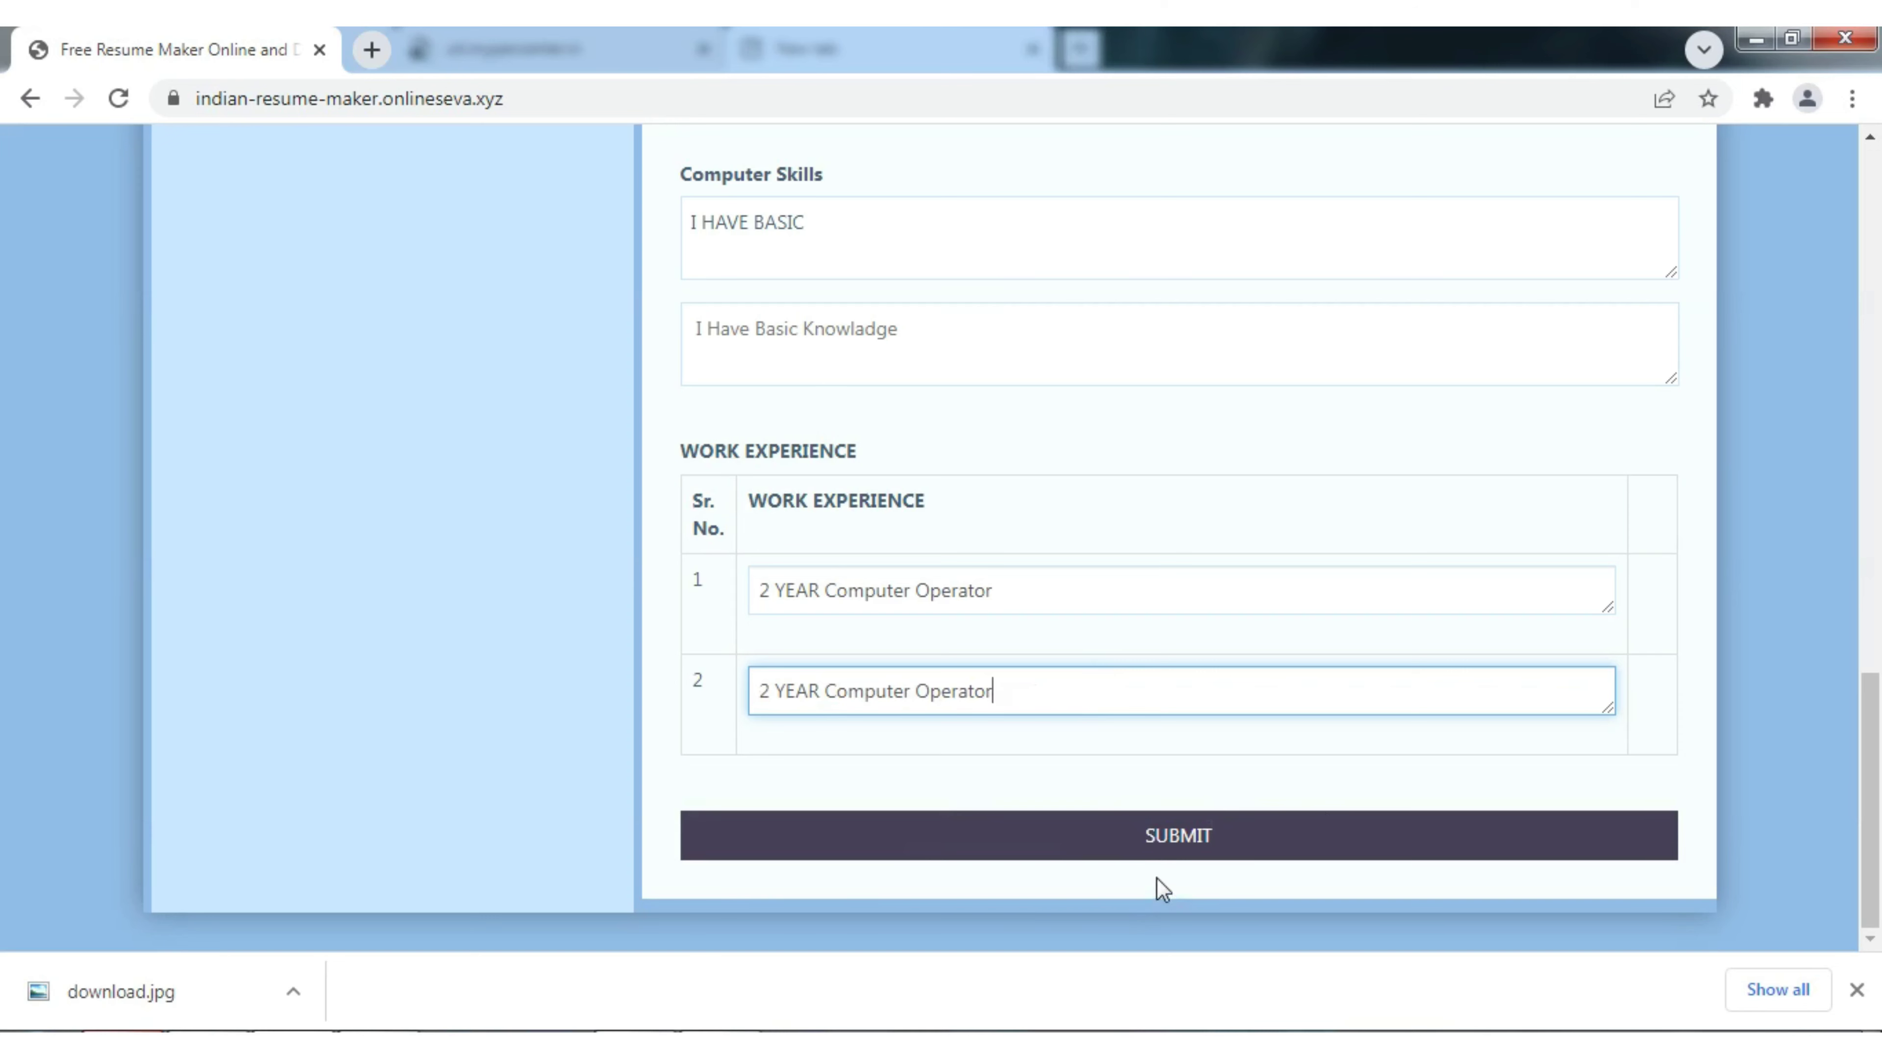
click(1164, 853)
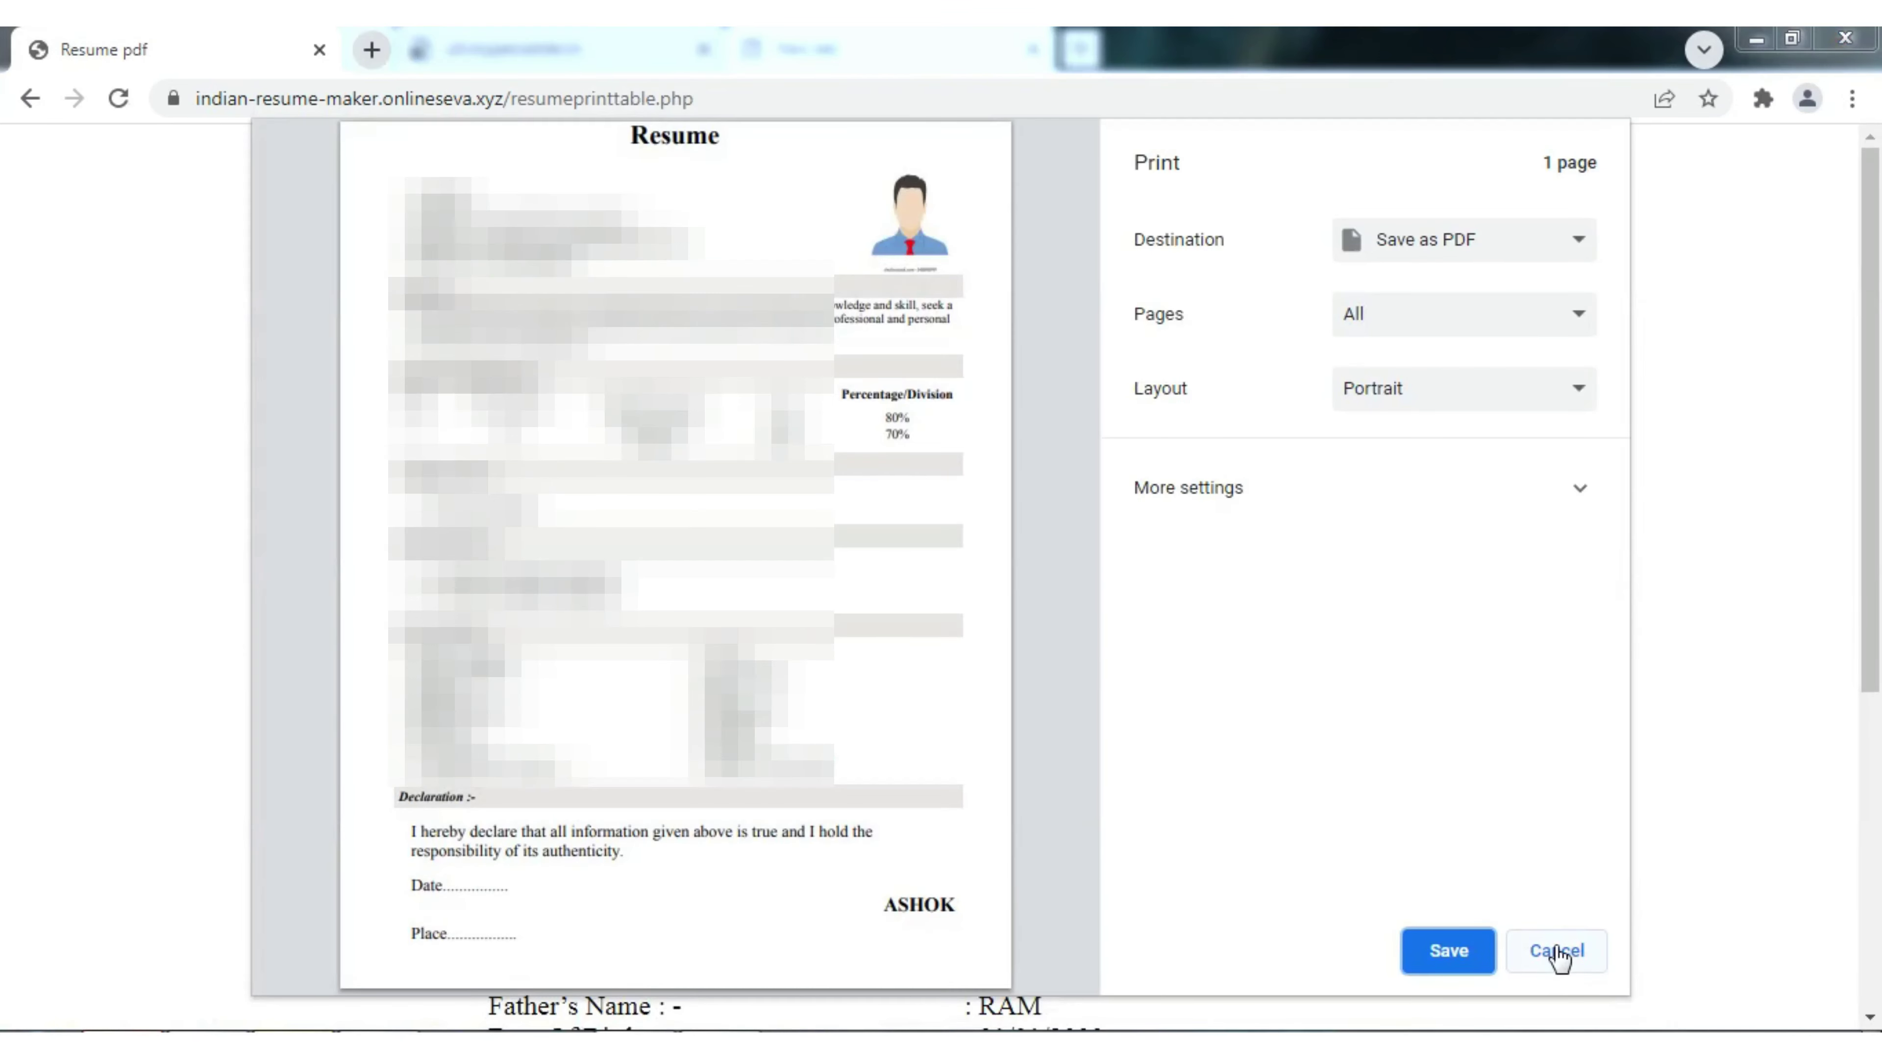
click(1557, 950)
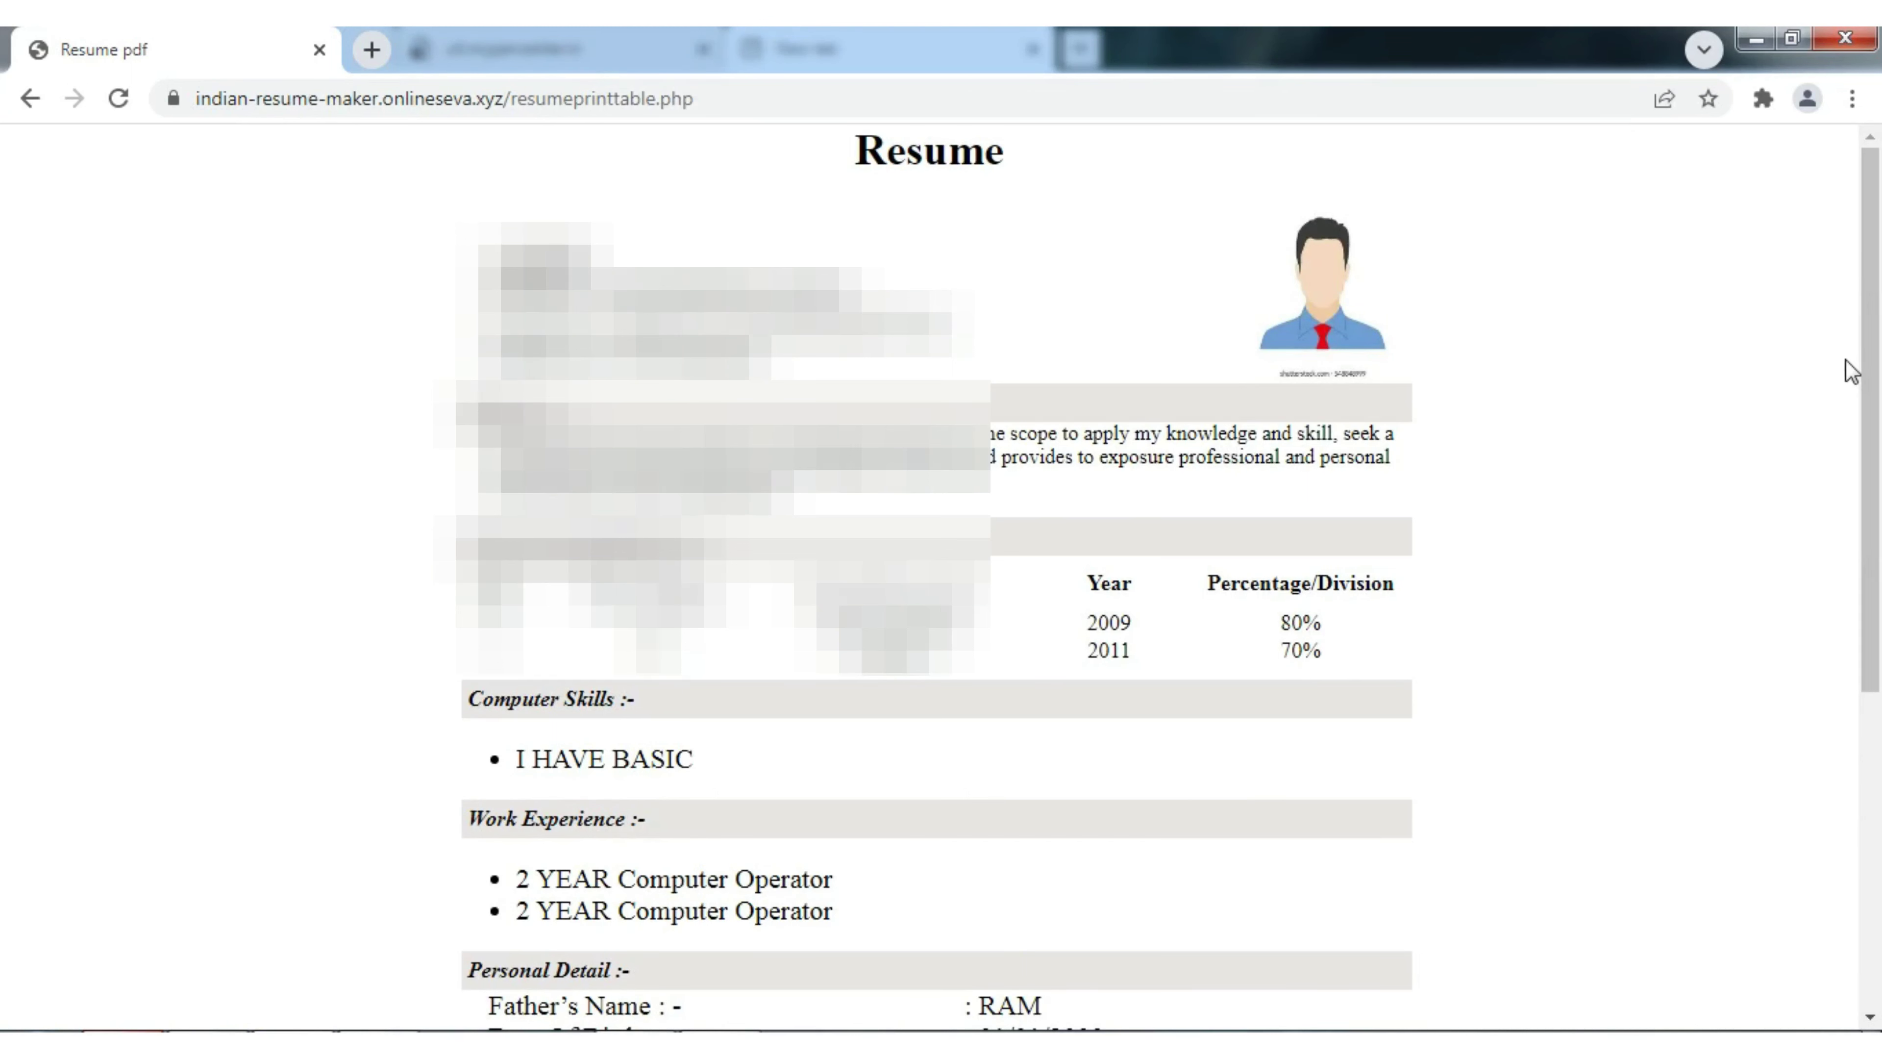
- Review the generated resume's computer skills, work experience and personal detail sections
drag(1848, 371, 1852, 743)
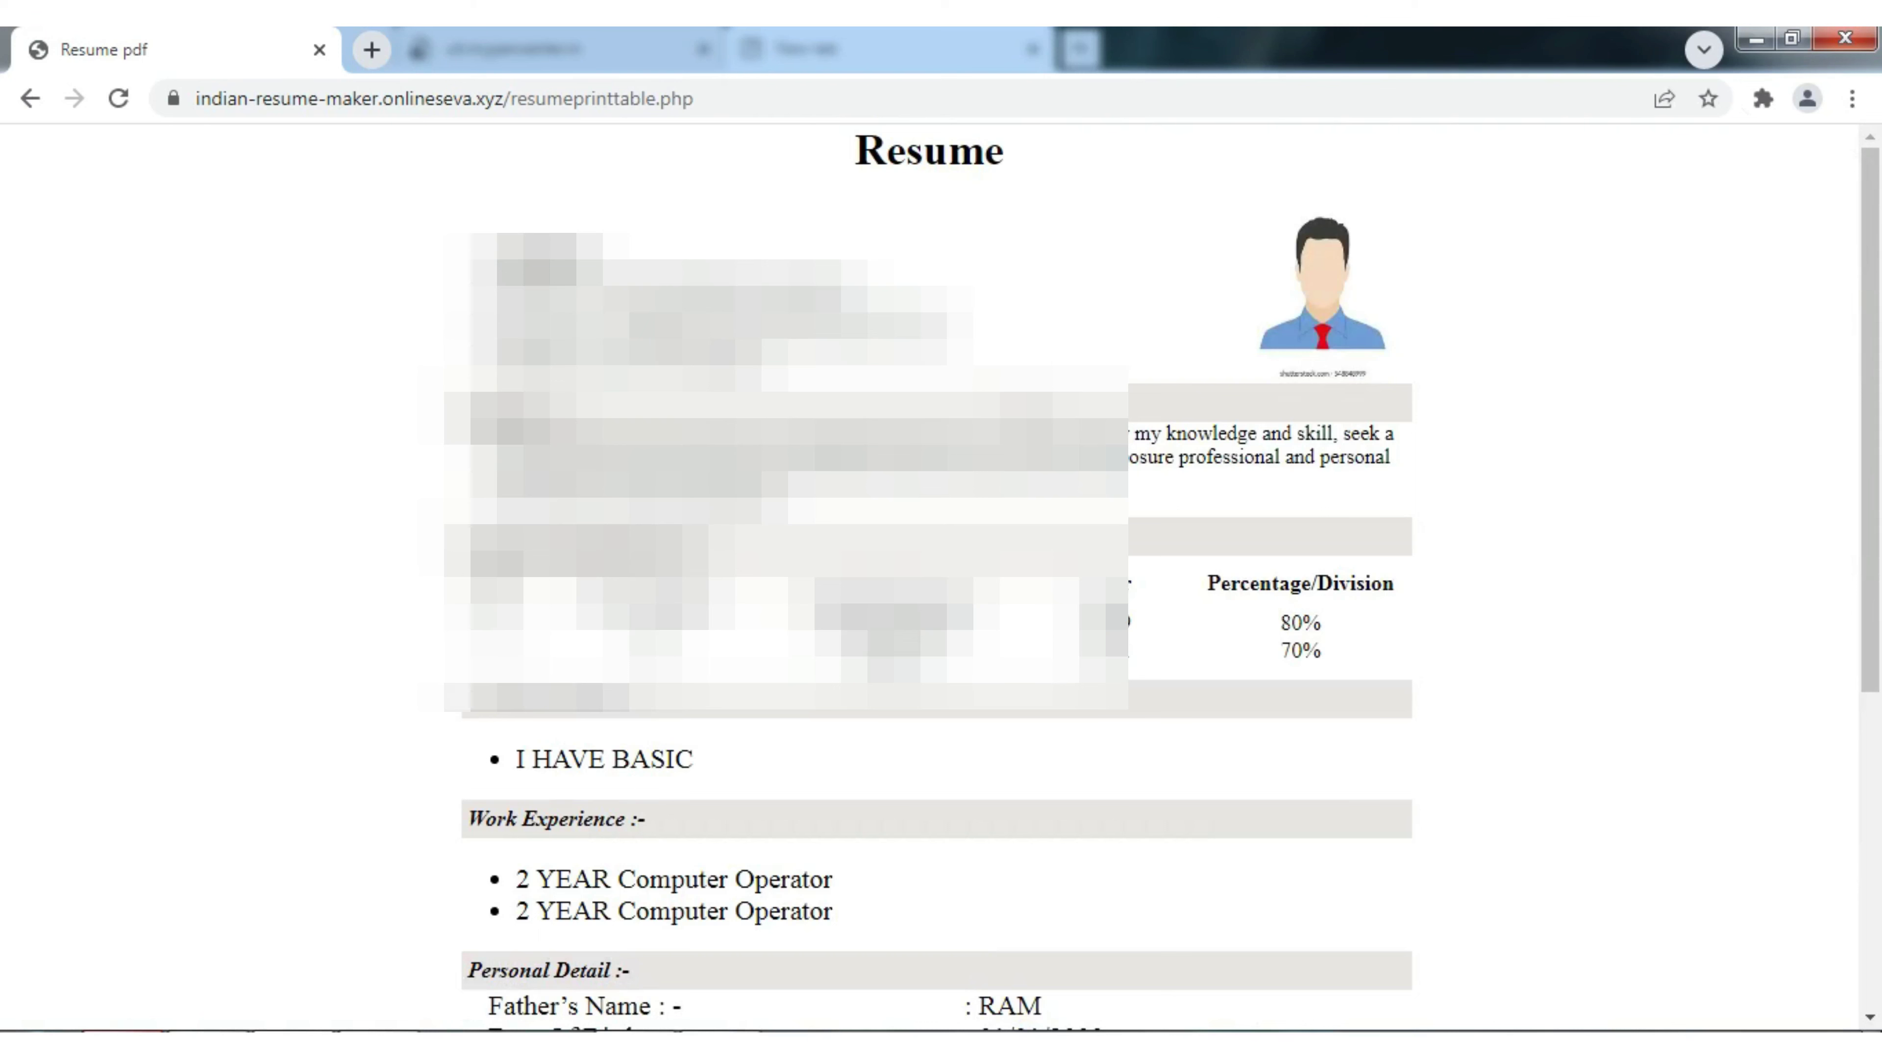
drag(630, 290, 742, 363)
drag(650, 758, 532, 759)
drag(784, 798, 704, 760)
drag(572, 911, 834, 910)
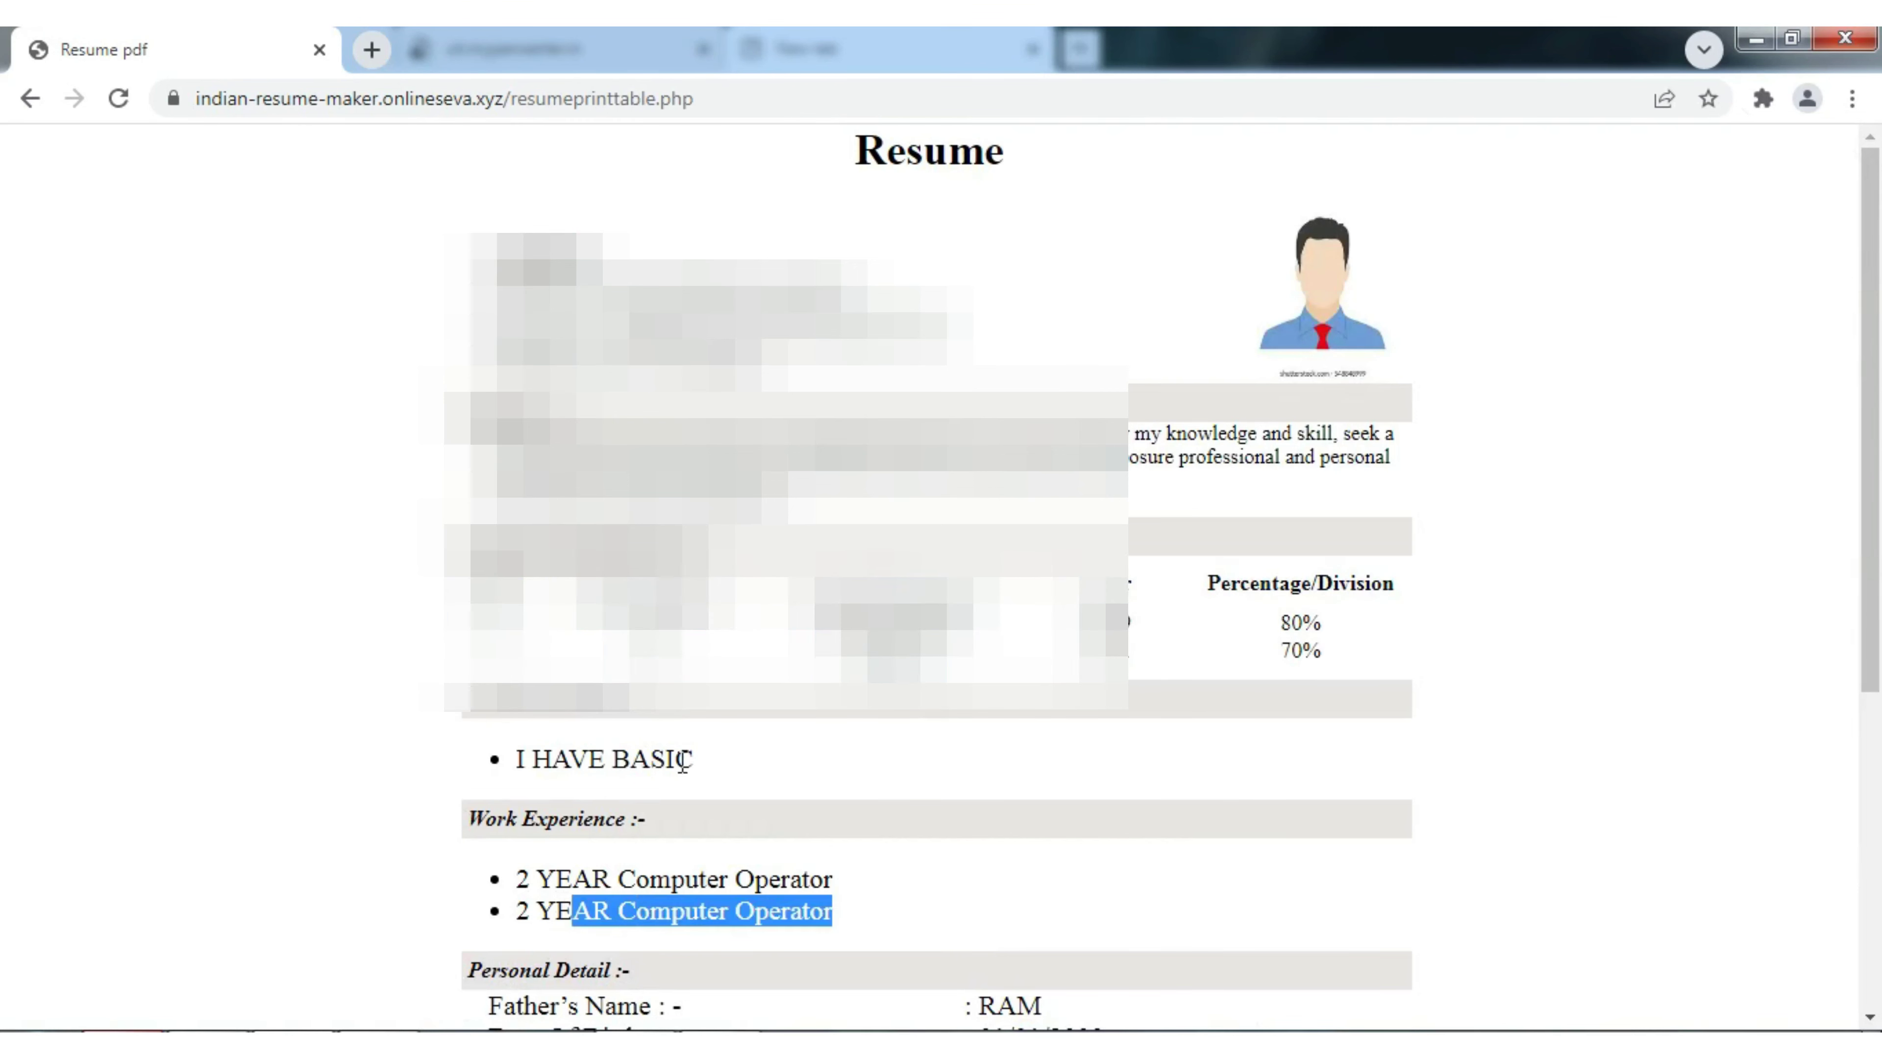
click(517, 992)
scroll(667, 815, down, 3)
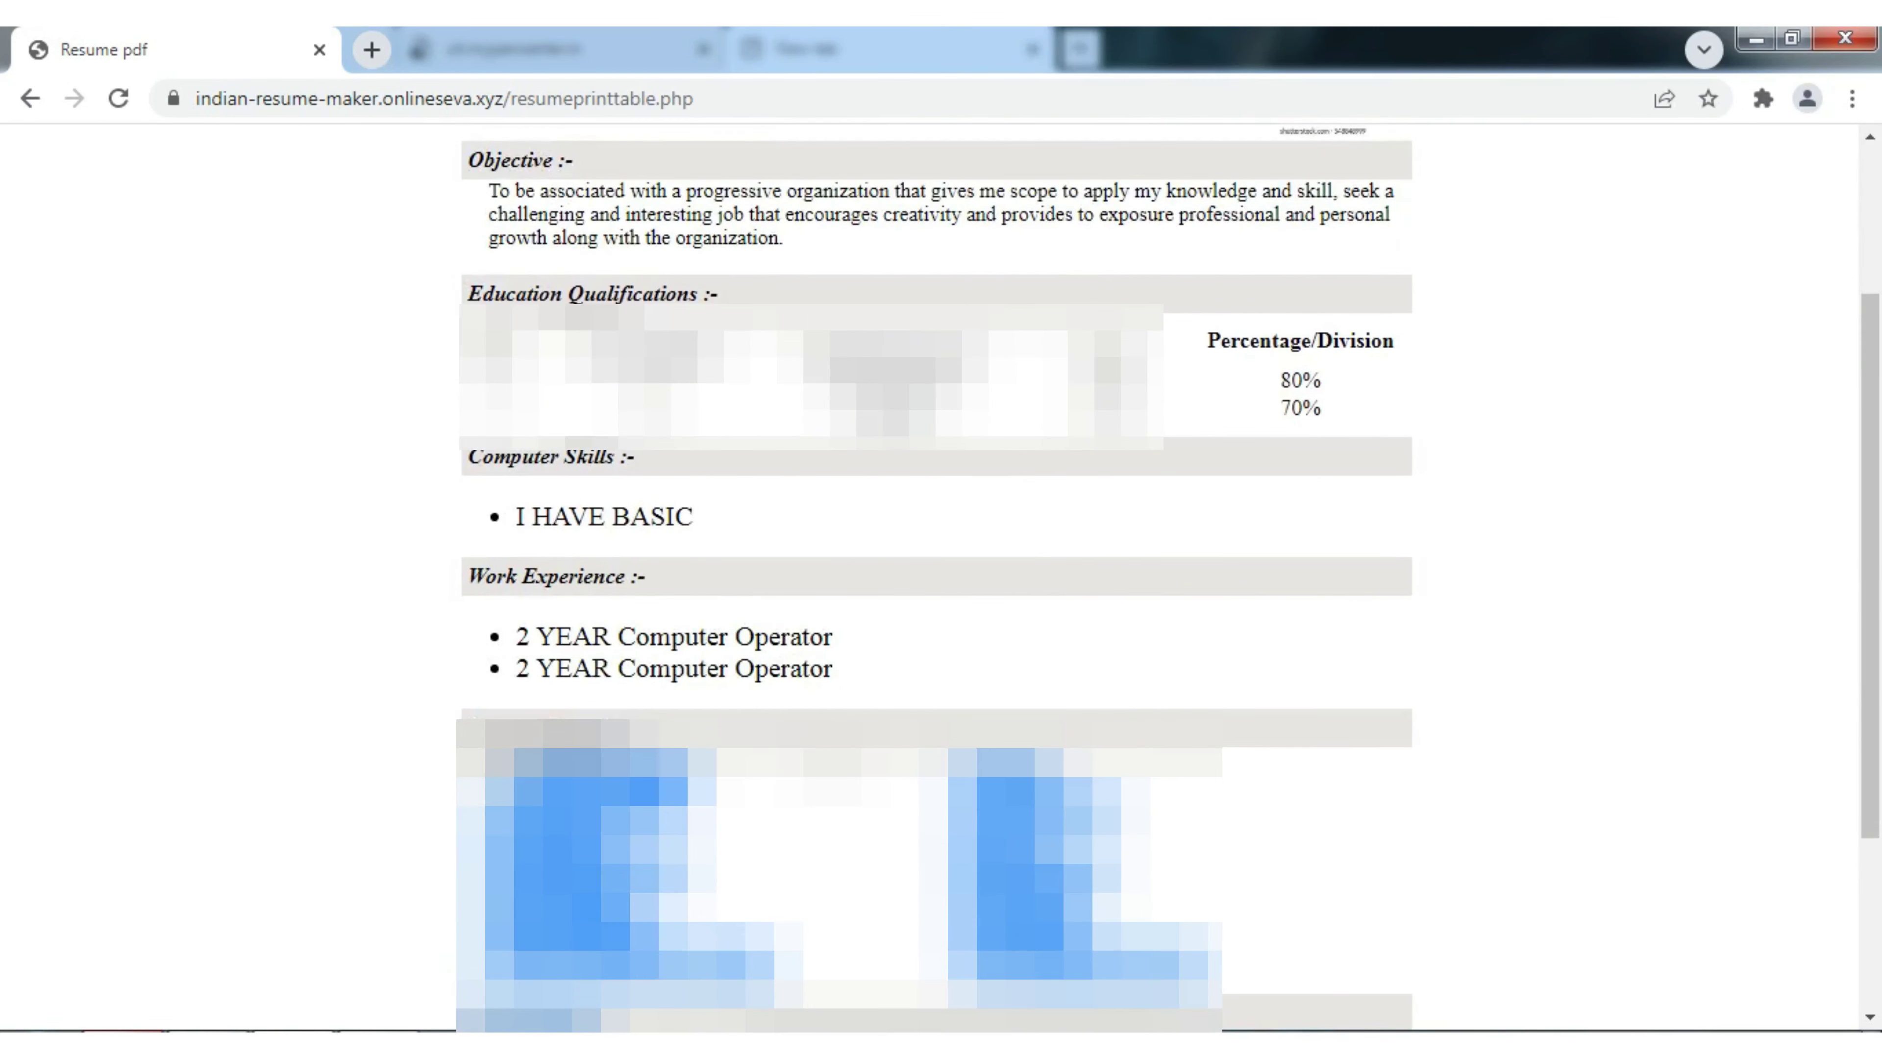